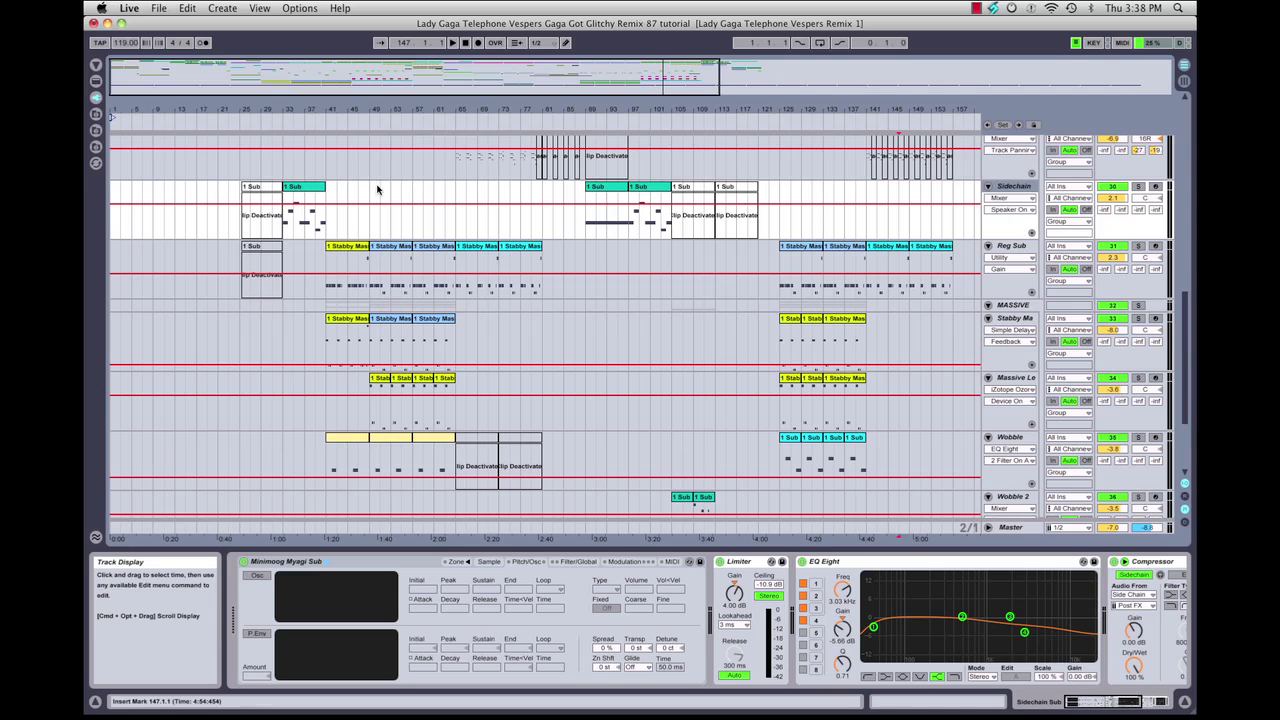
Step: Loop bars 33–41 around the Sidechain track's 1 Sub clip, solo that track and play it
click(298, 188)
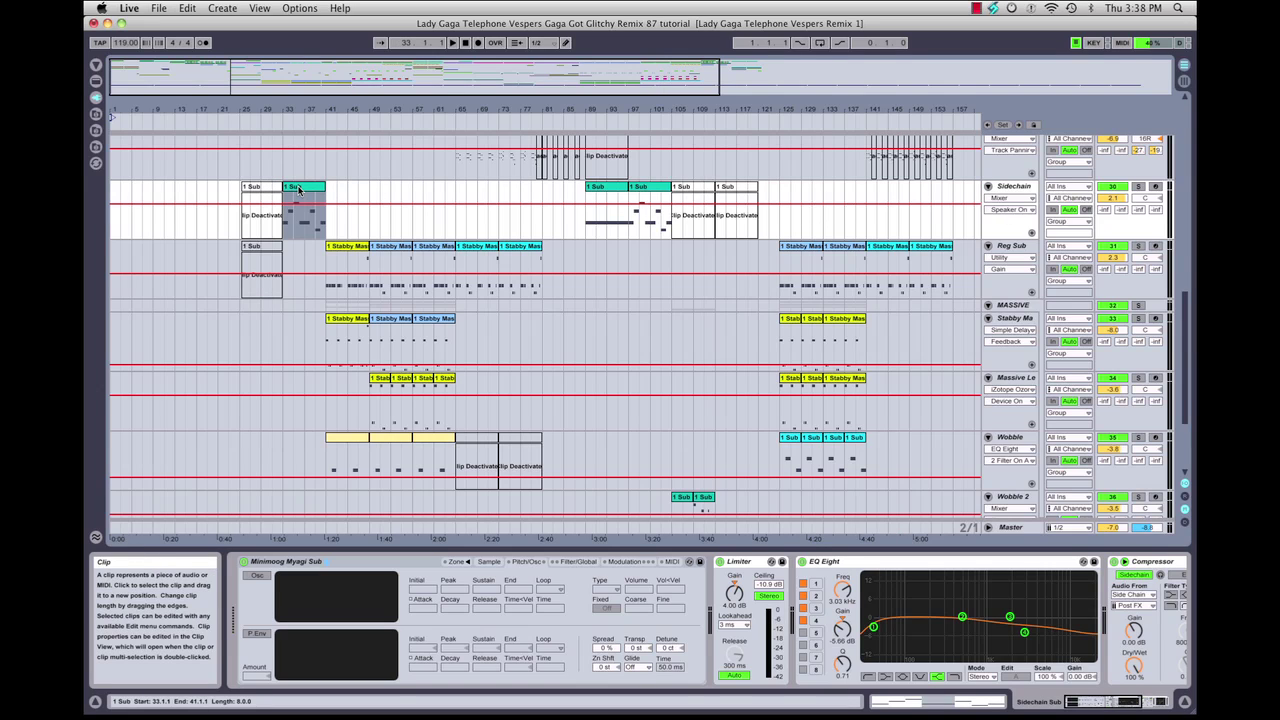
key(super+l)
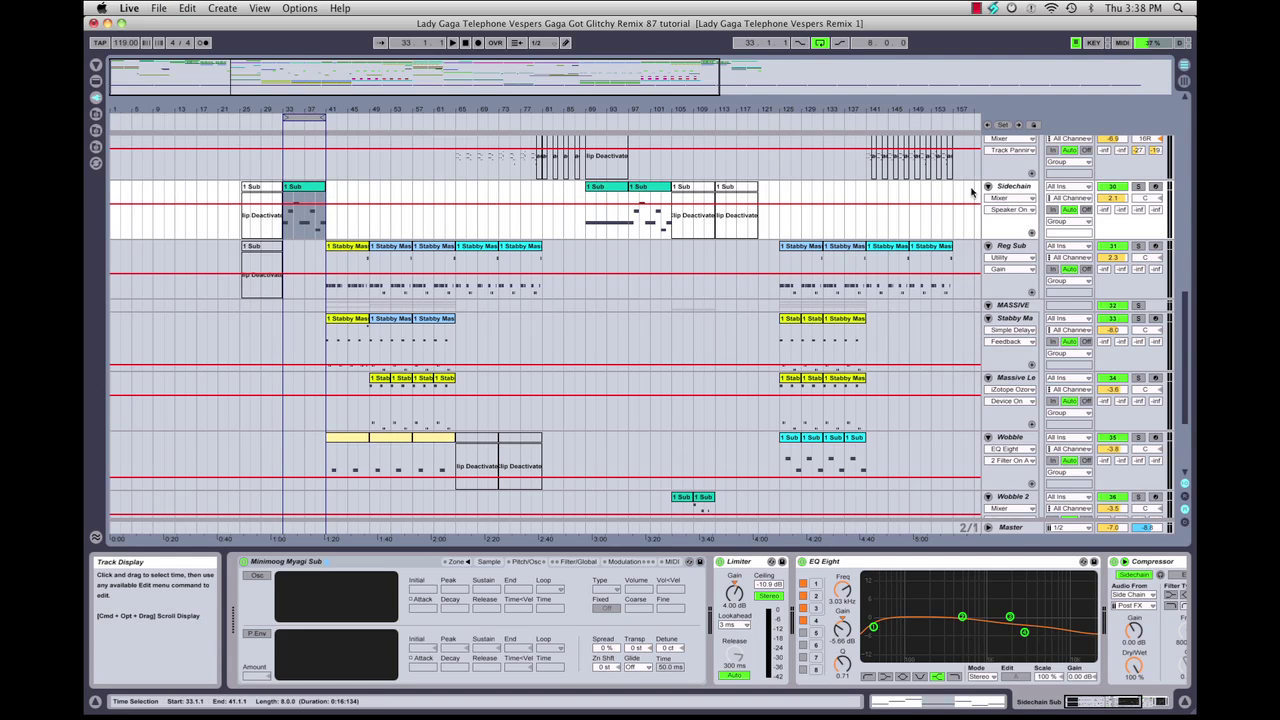
click(1137, 186)
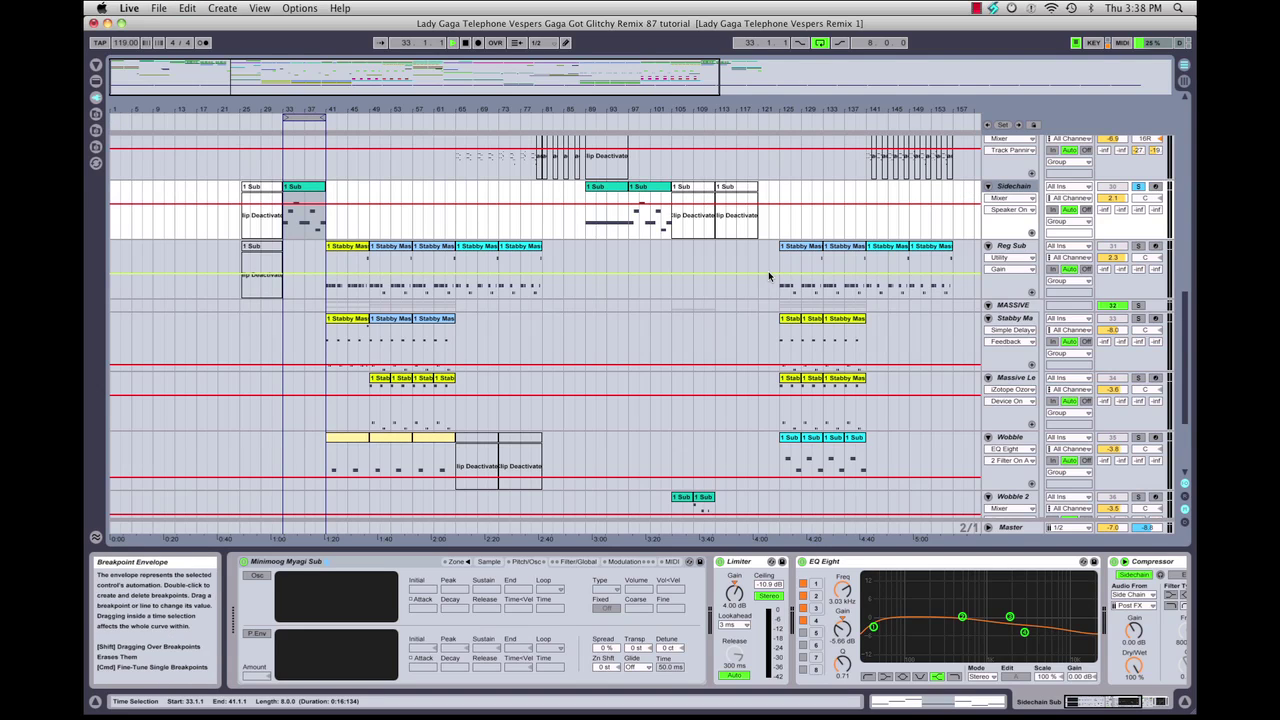
key(space)
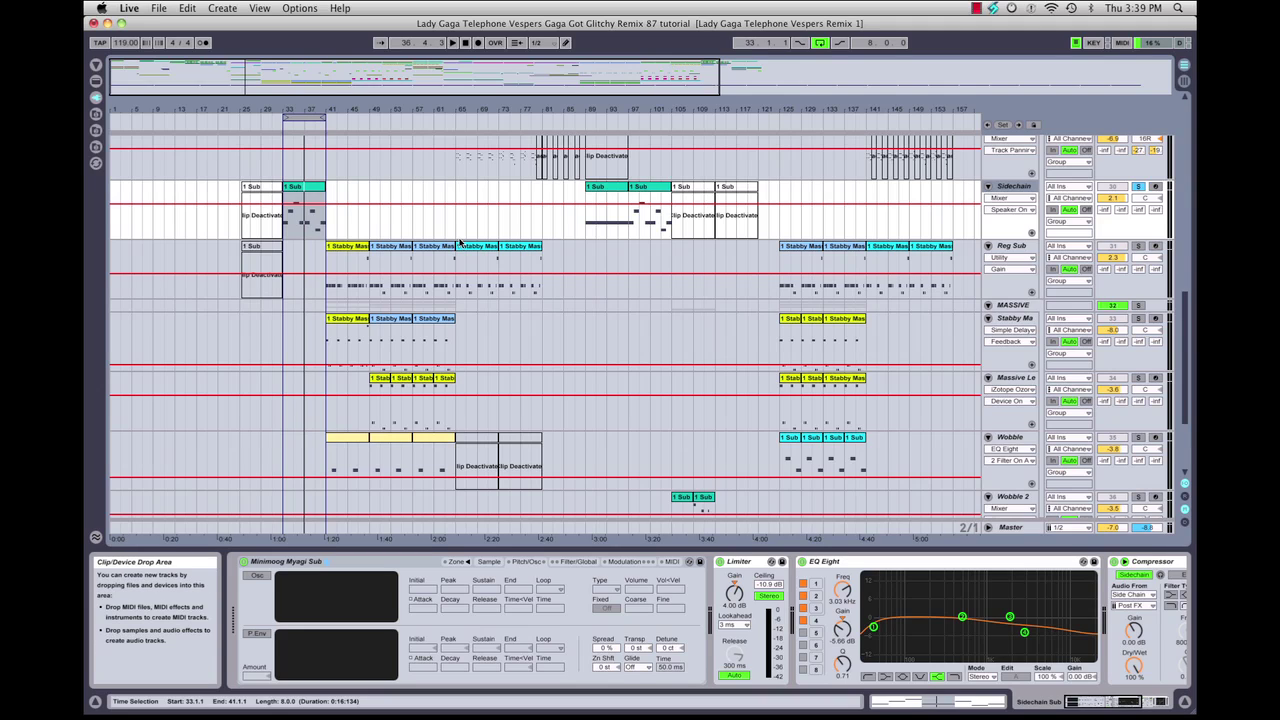
click(296, 190)
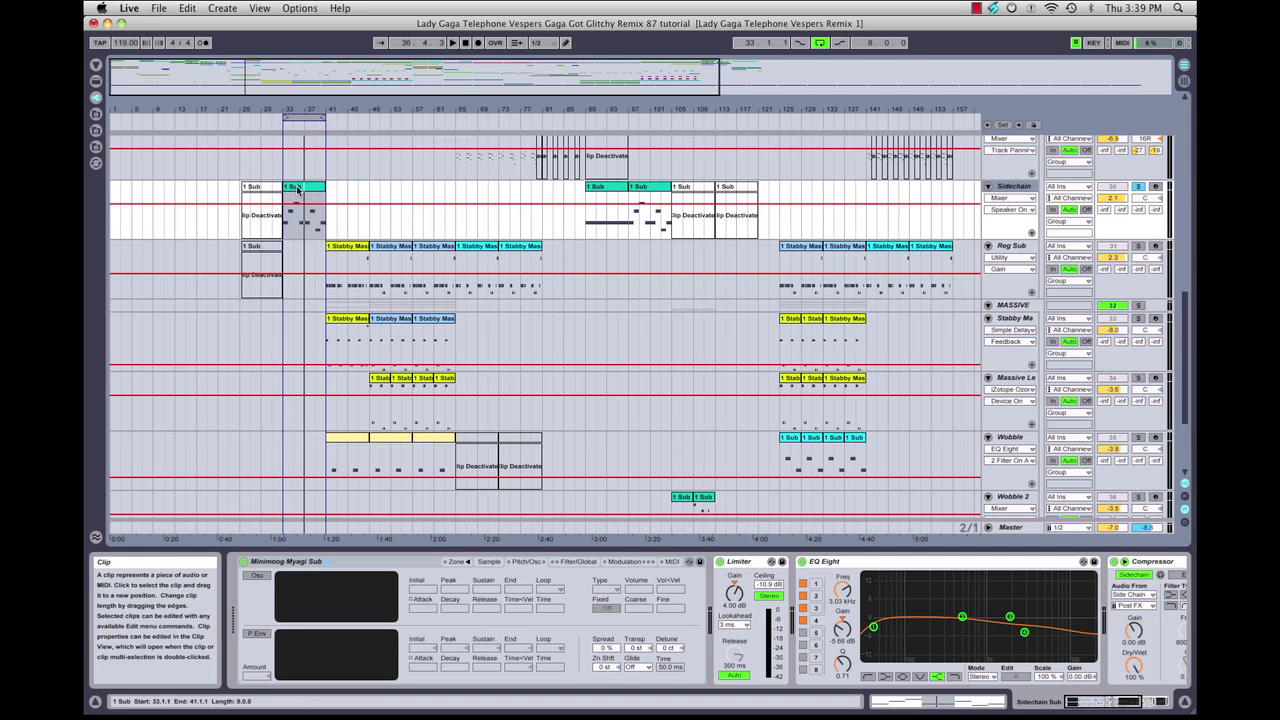
double_click(296, 190)
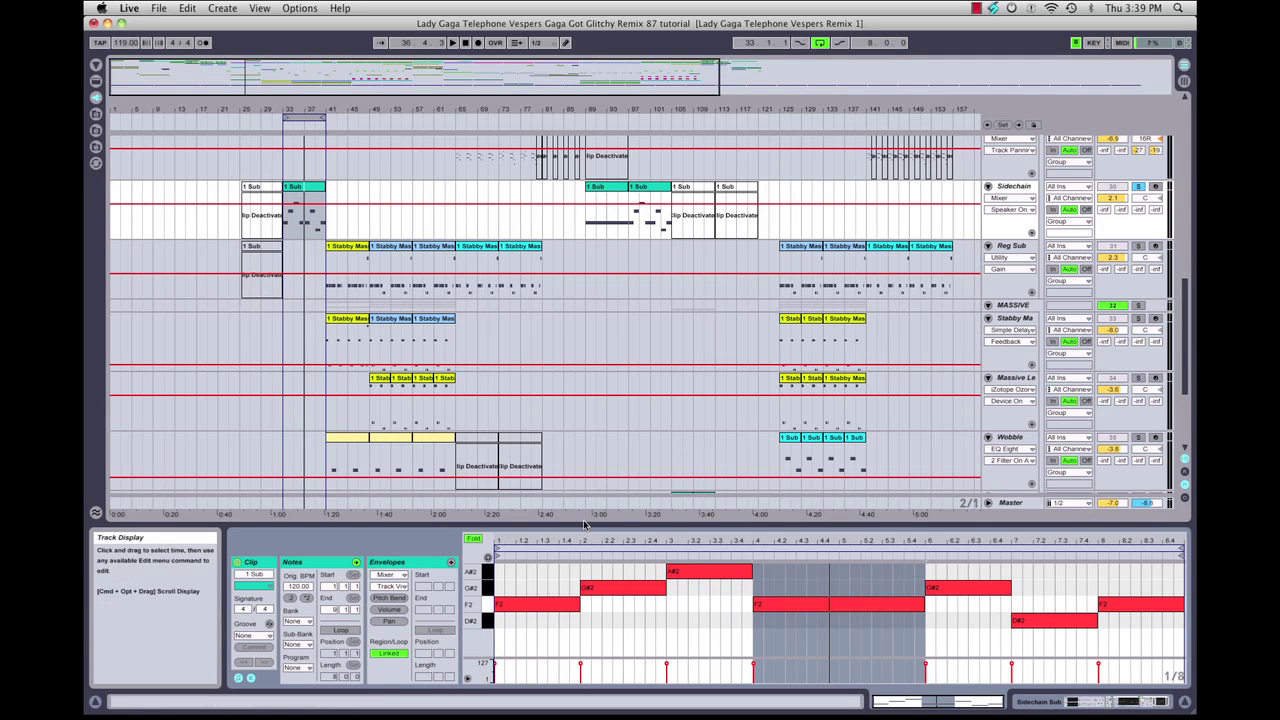
drag(570, 524, 550, 415)
key(shift+Tab)
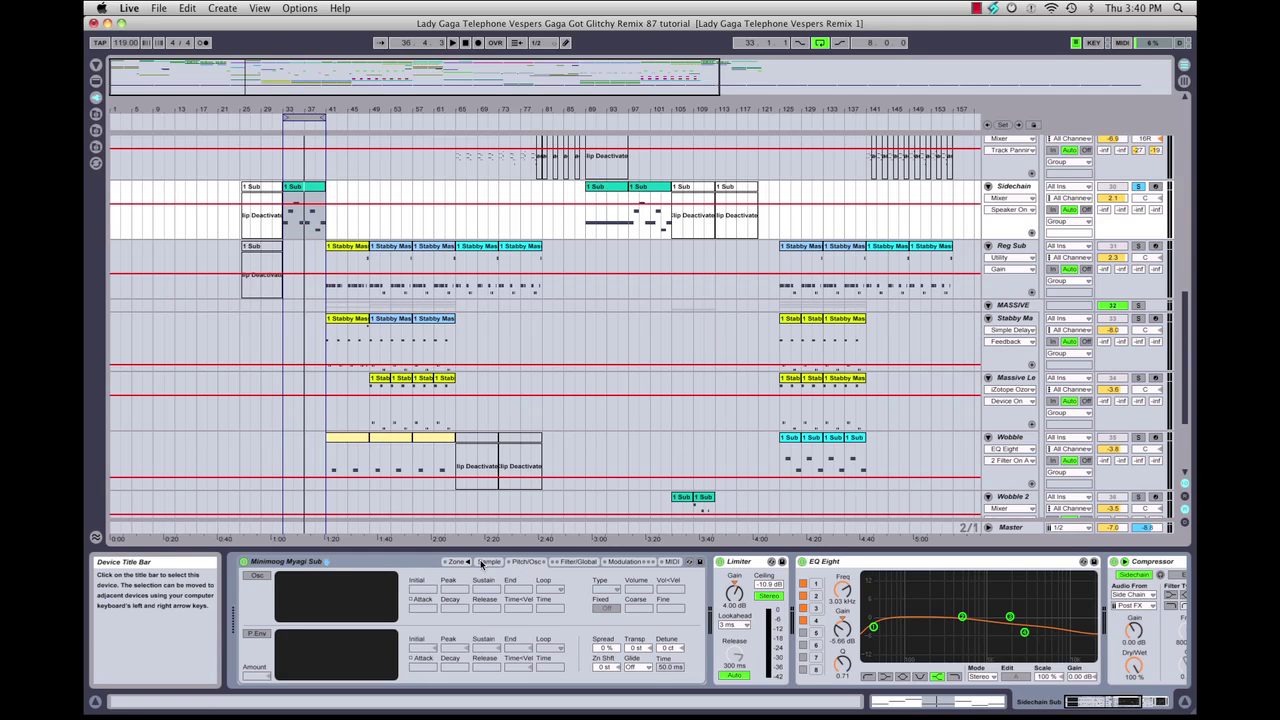
Step: Show the Sampler's Filter/Global settings and select the Limiter (4.00 dB gain, -10.9 dB ceiling)
click(578, 562)
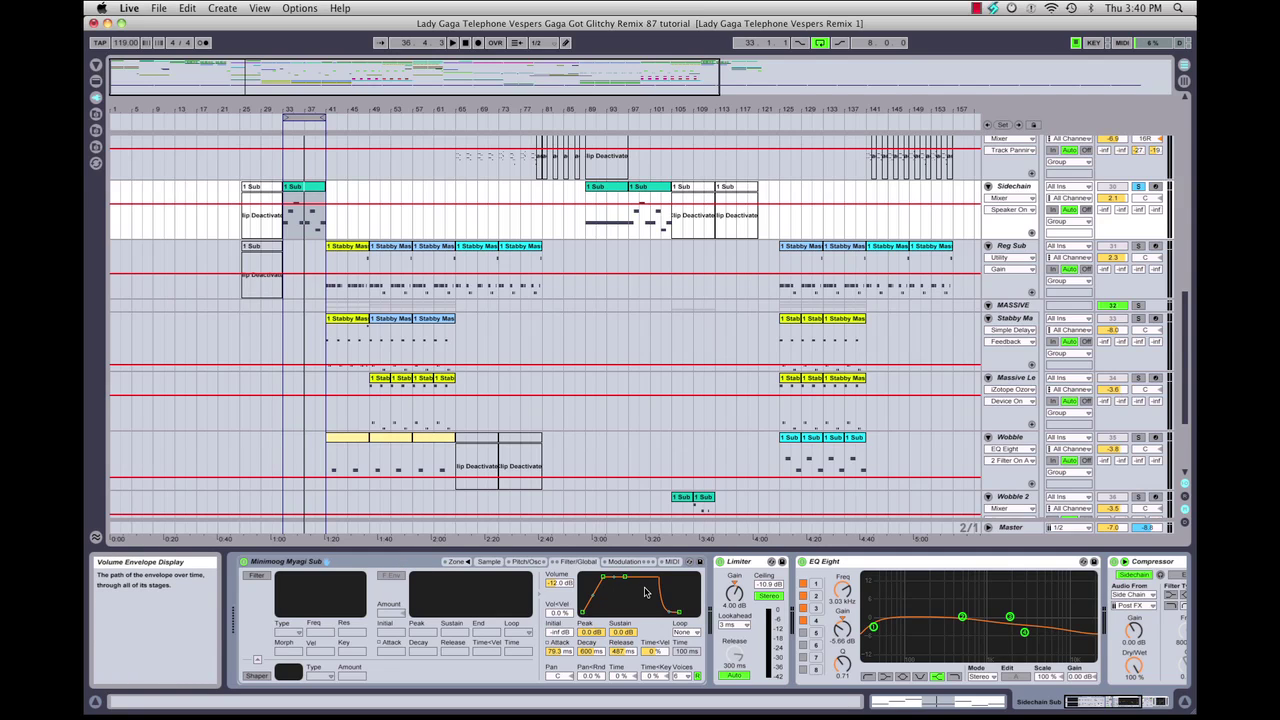
scroll(645, 592, right, 2)
click(695, 602)
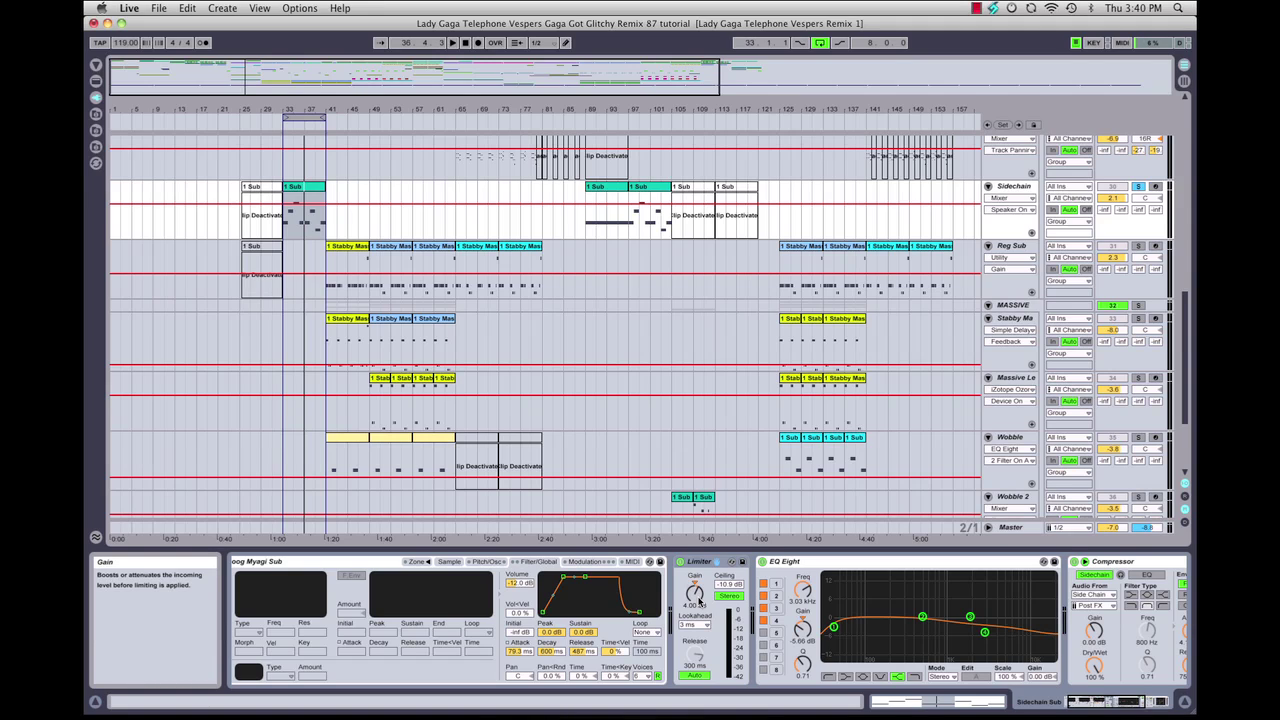
Step: Play the loop and display EQ Eight's band 1 at 39.0 Hz, 0.00 dB
key(space)
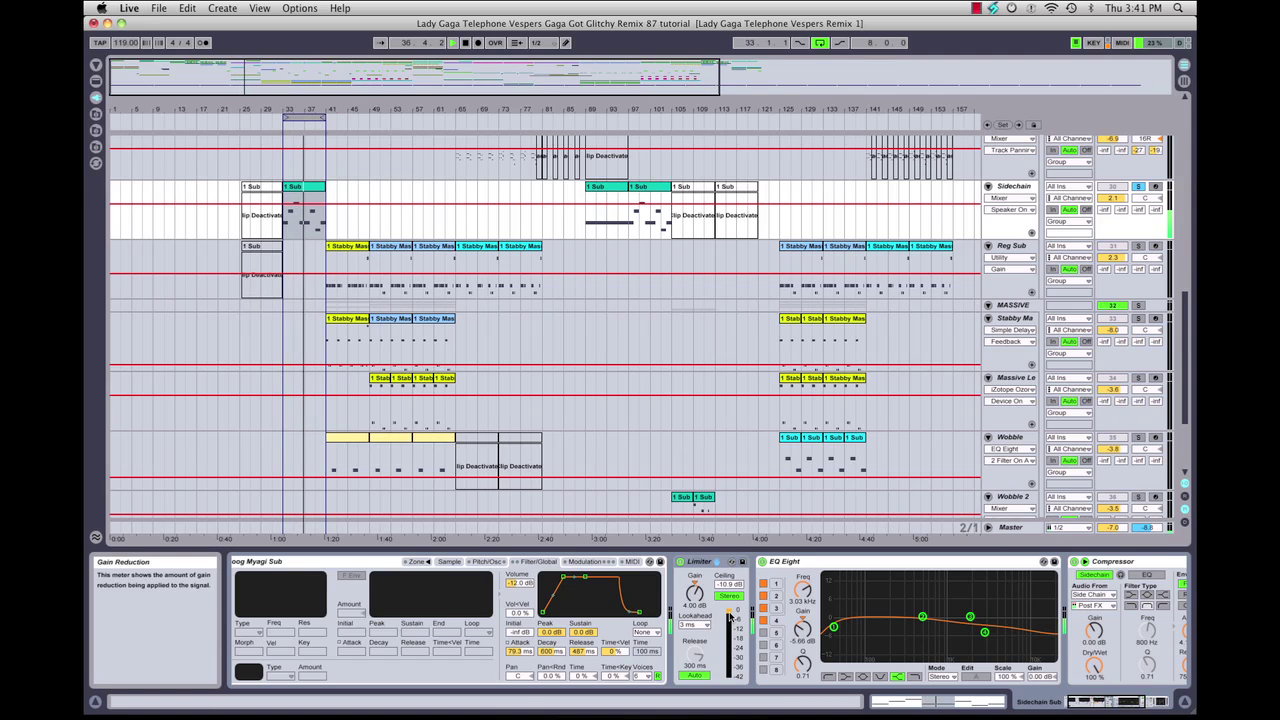
click(829, 562)
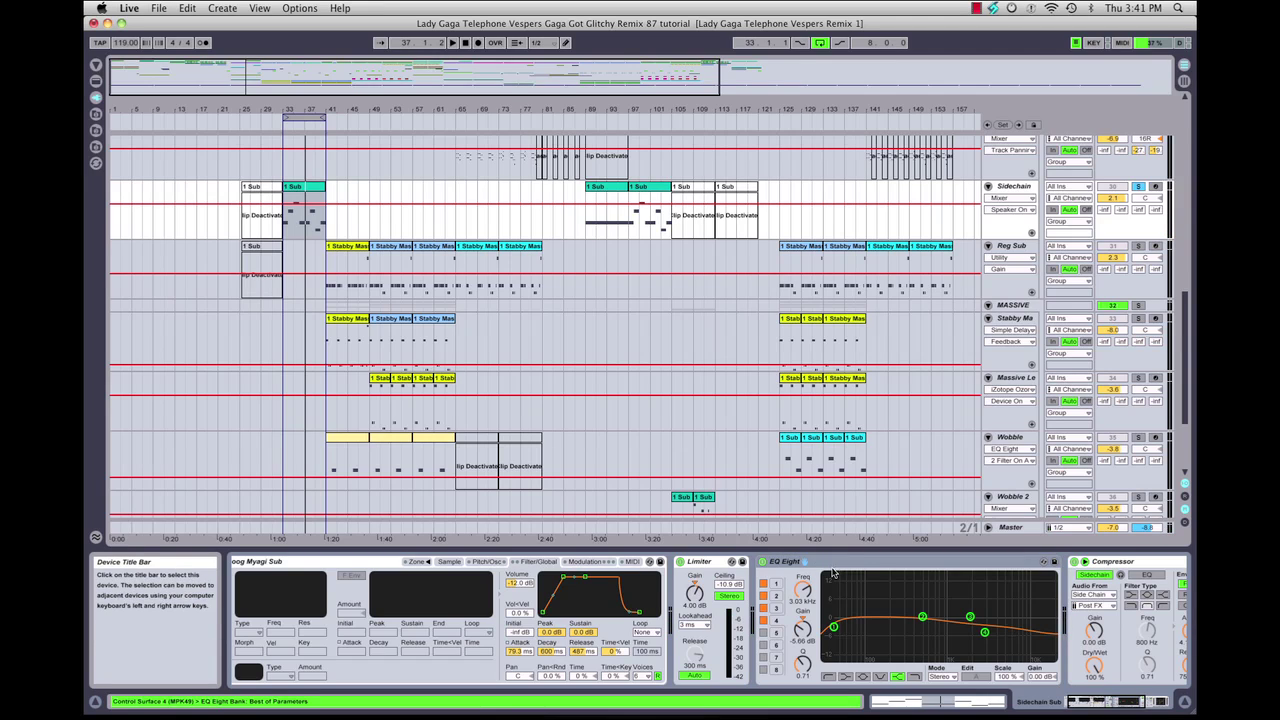
click(834, 629)
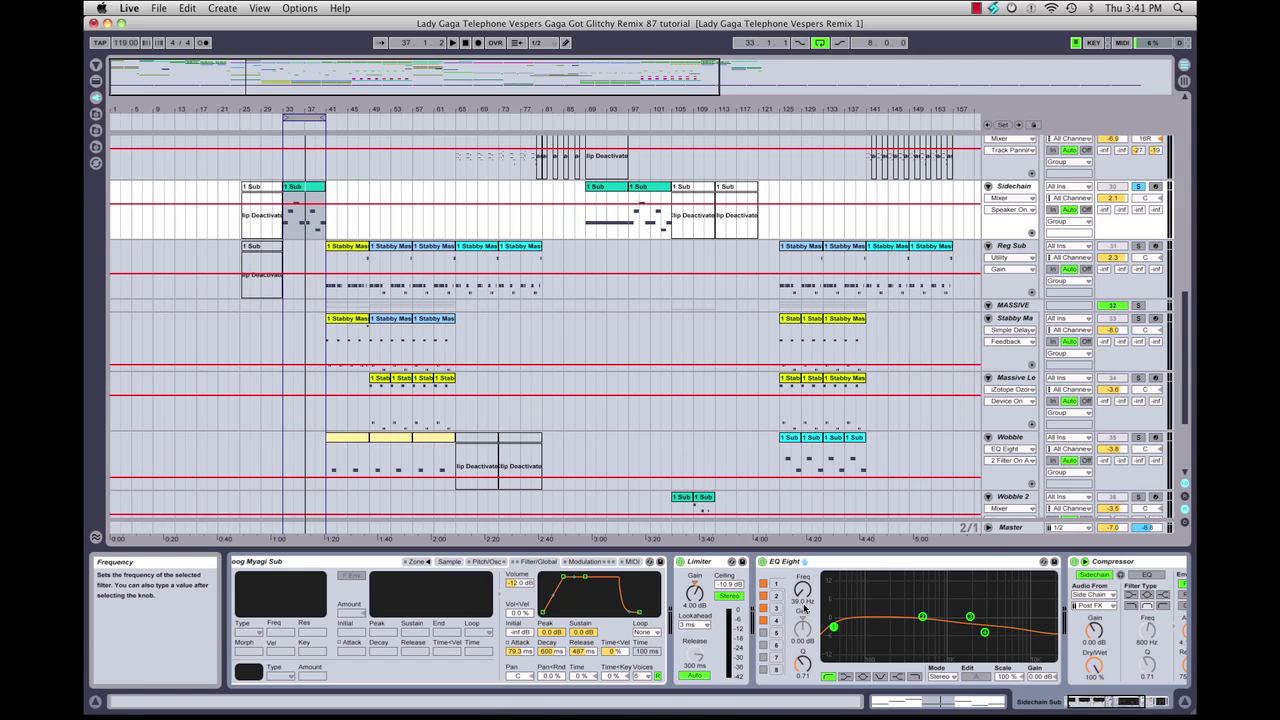
scroll(810, 610, right, 5)
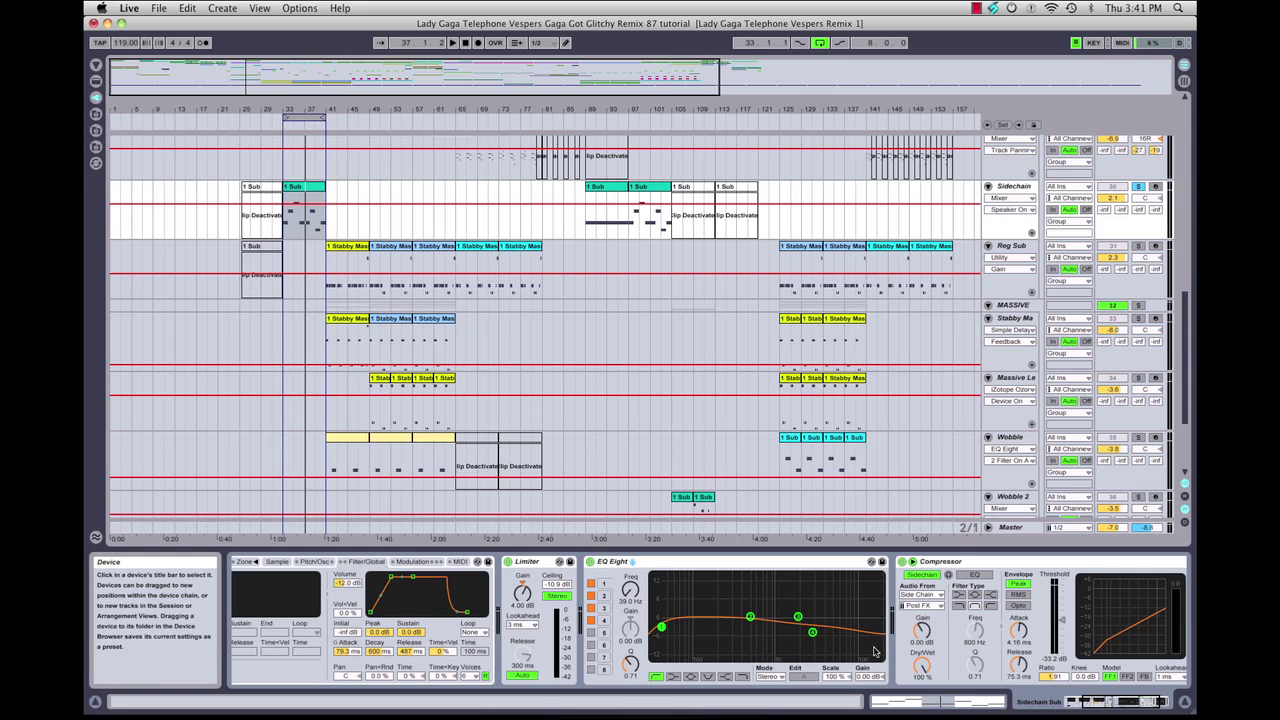
Step: Select the -33.2 dB sidechain Compressor, show it in full, and play the loop
click(975, 565)
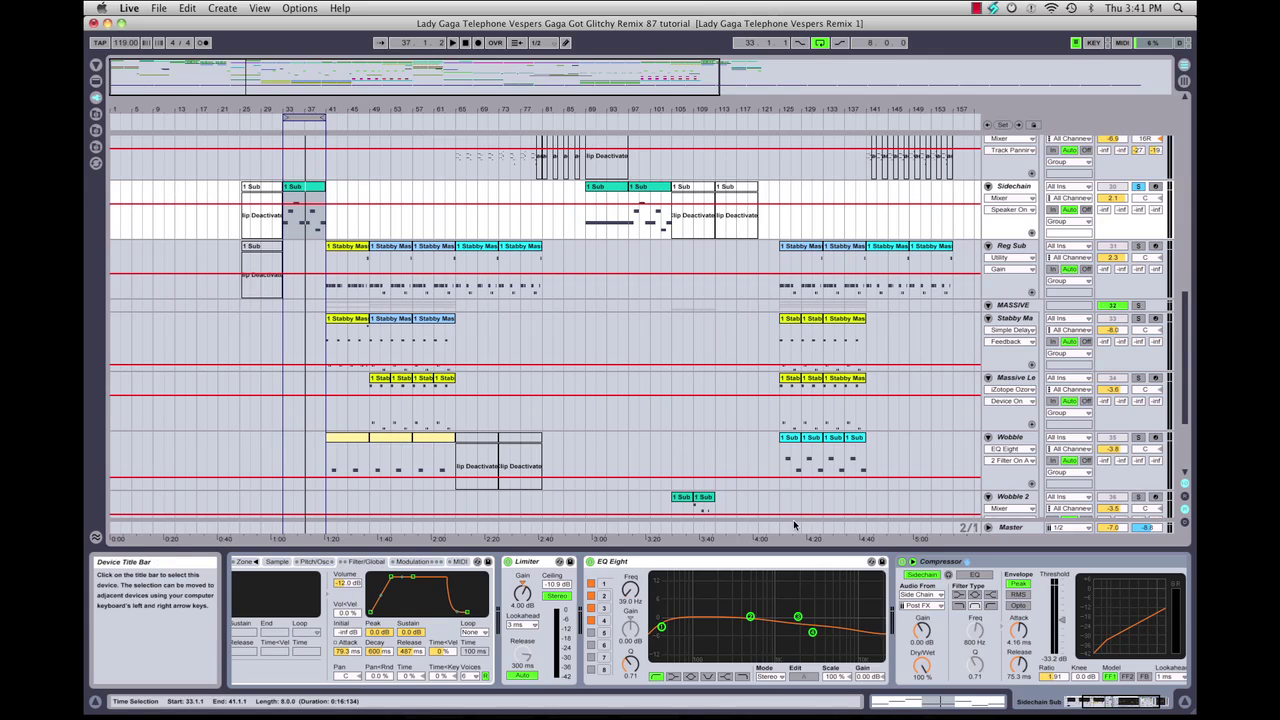
click(883, 591)
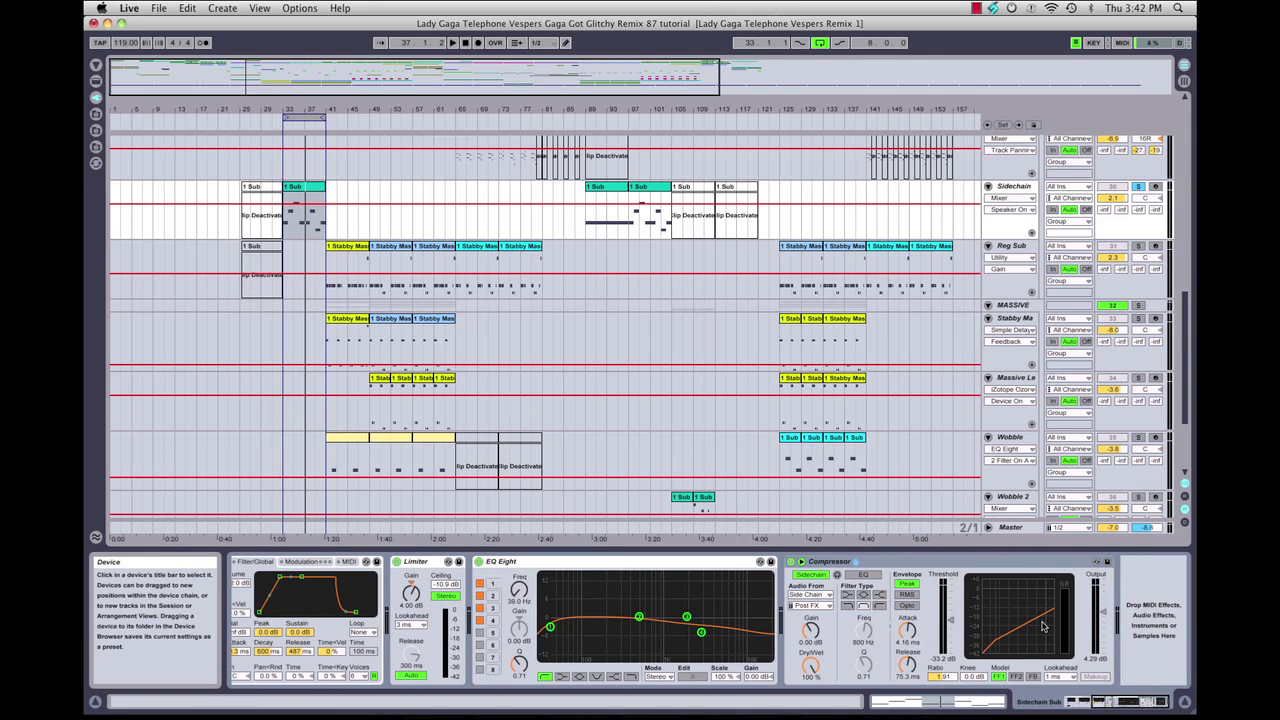
key(space)
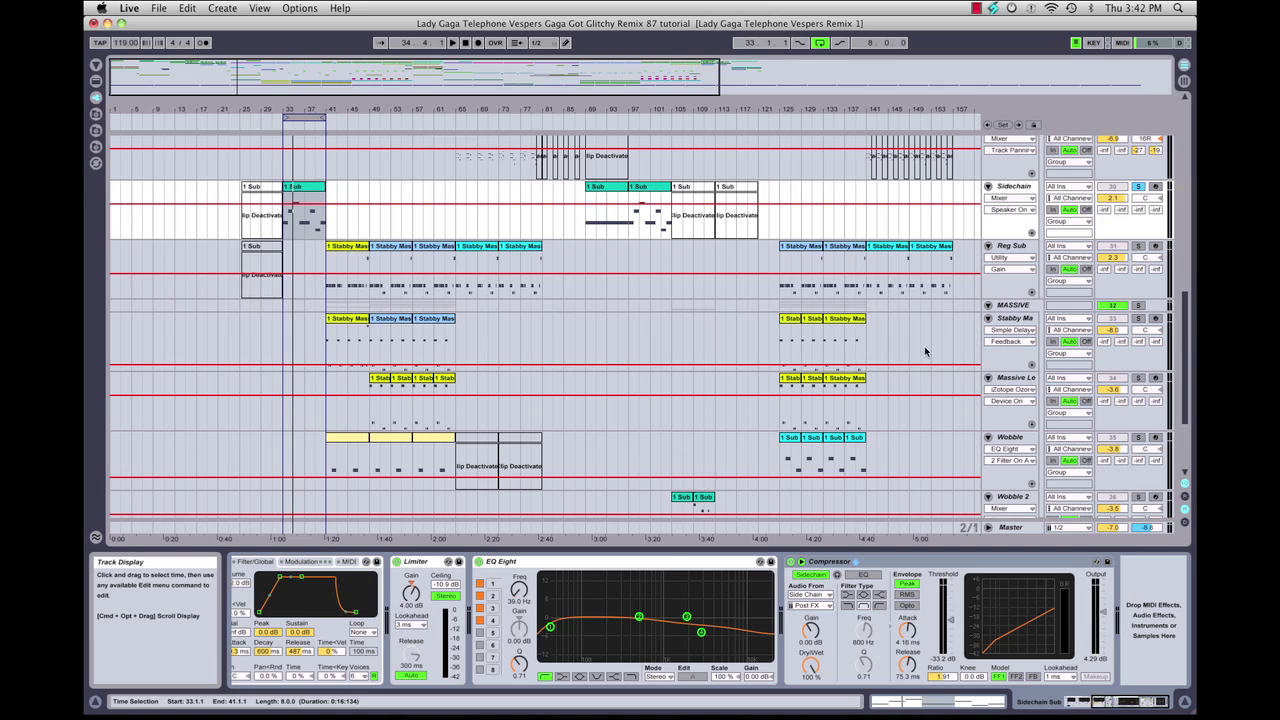
Step: Solo the Reg Sub track and select its sidechain Compressor (-7.73 dB threshold)
click(1010, 246)
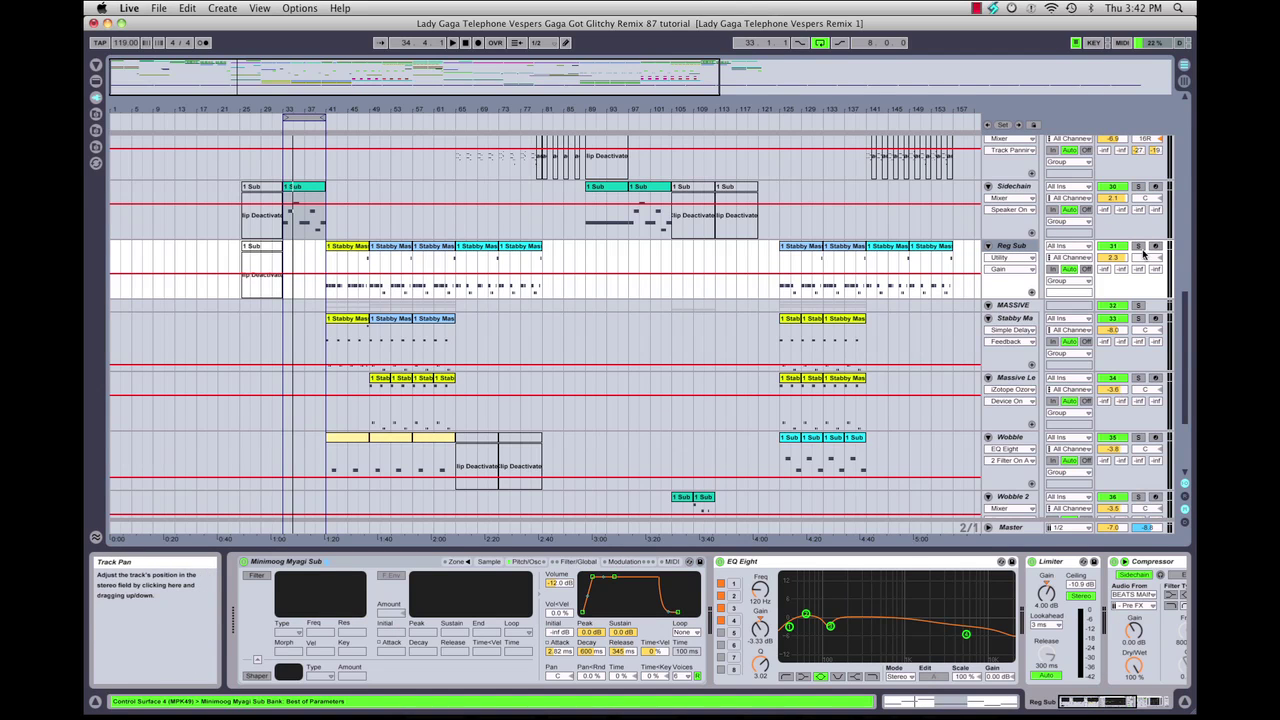
click(1140, 248)
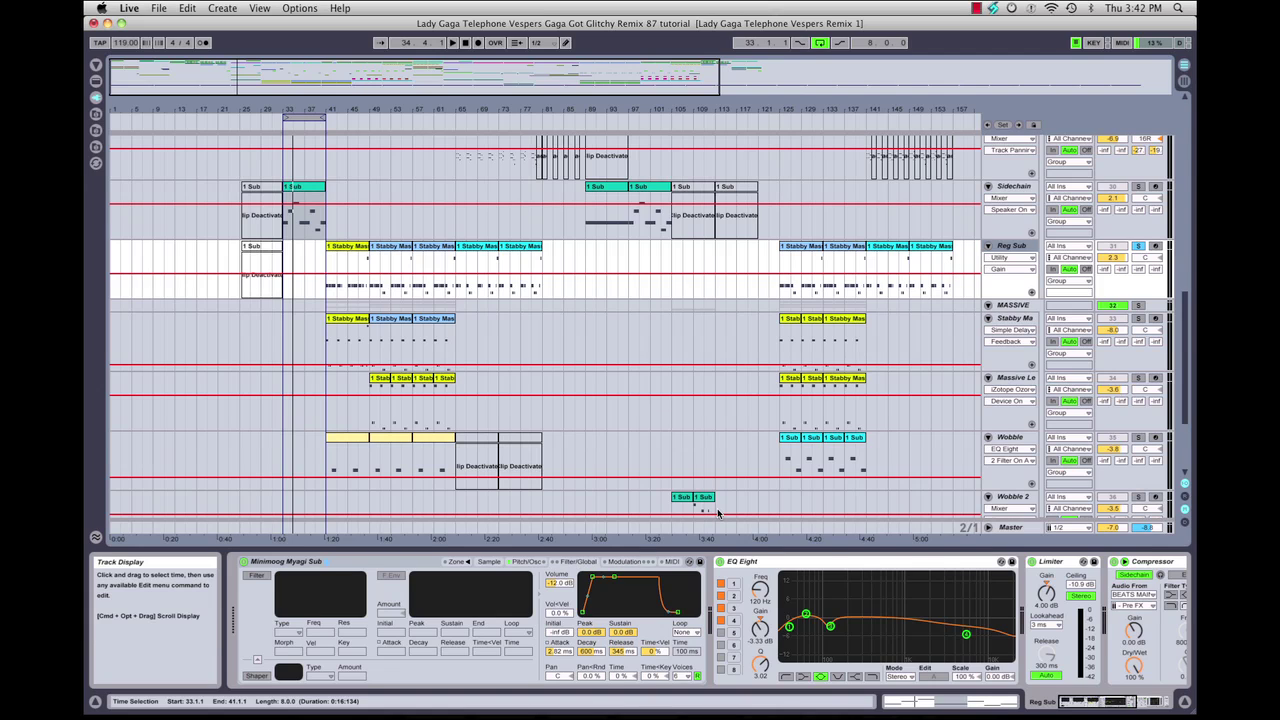
click(493, 635)
scroll(493, 635, right, 10)
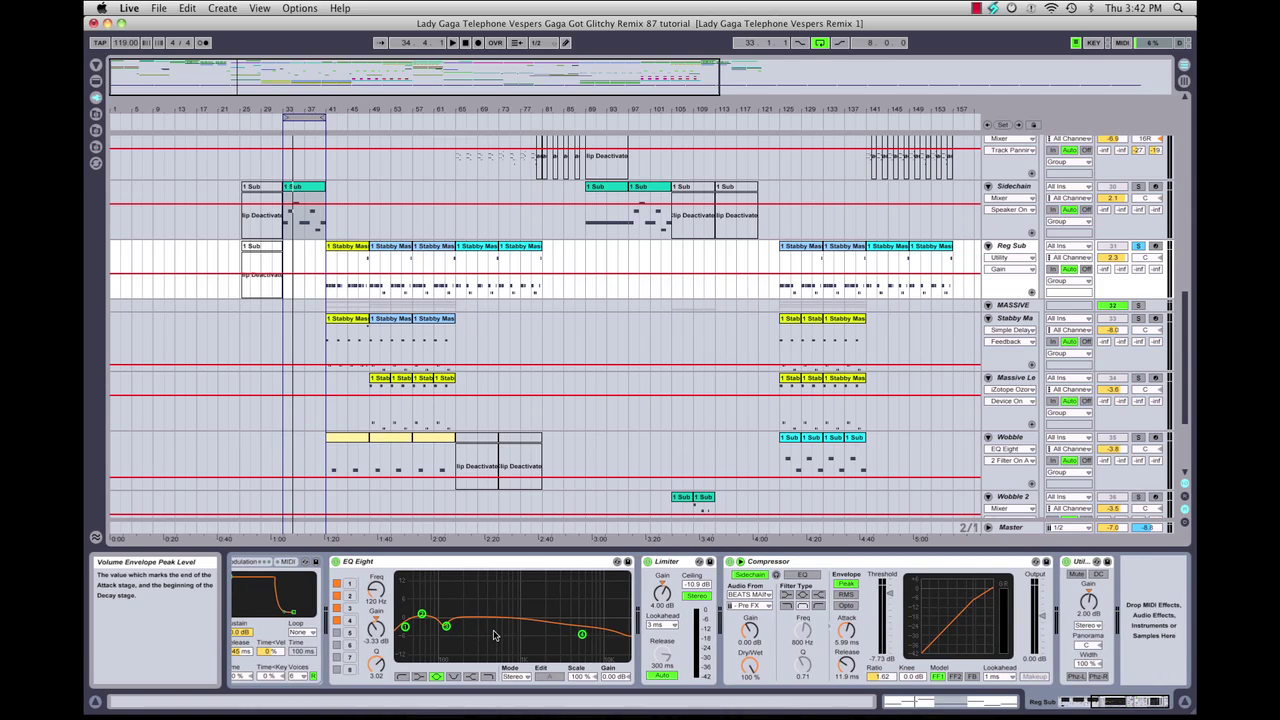
scroll(493, 635, left, 12)
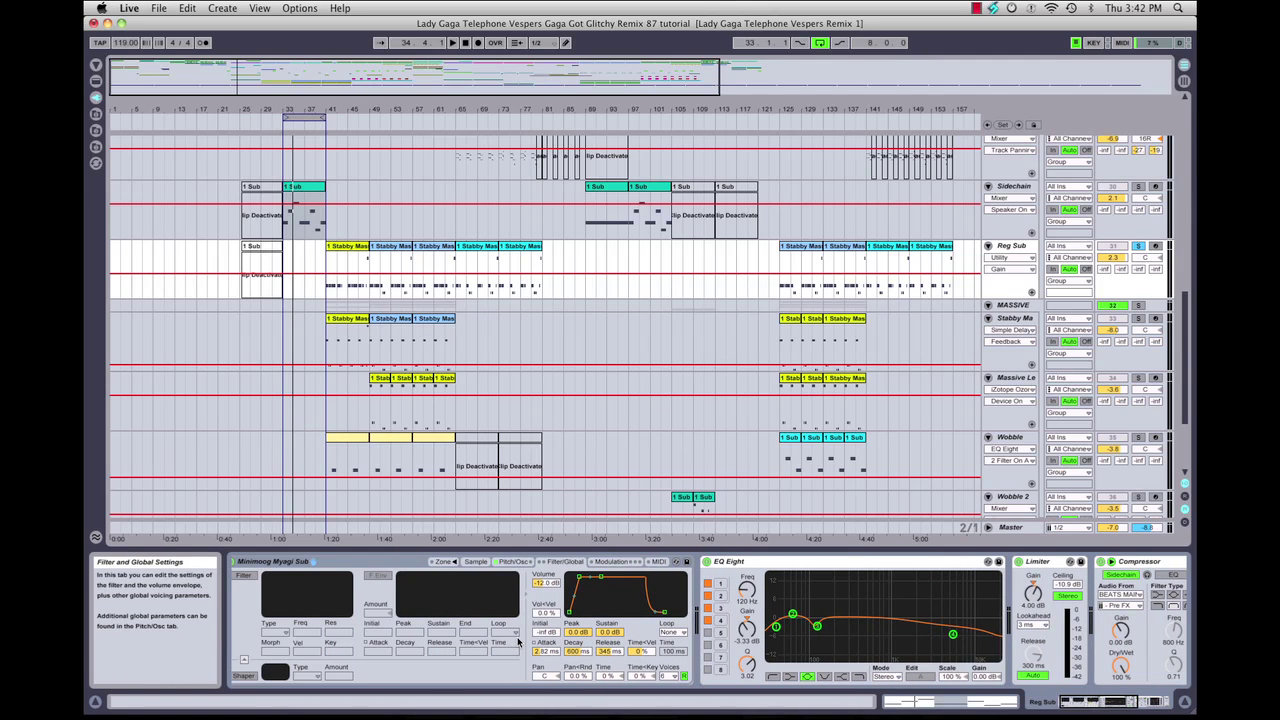
scroll(518, 641, right, 12)
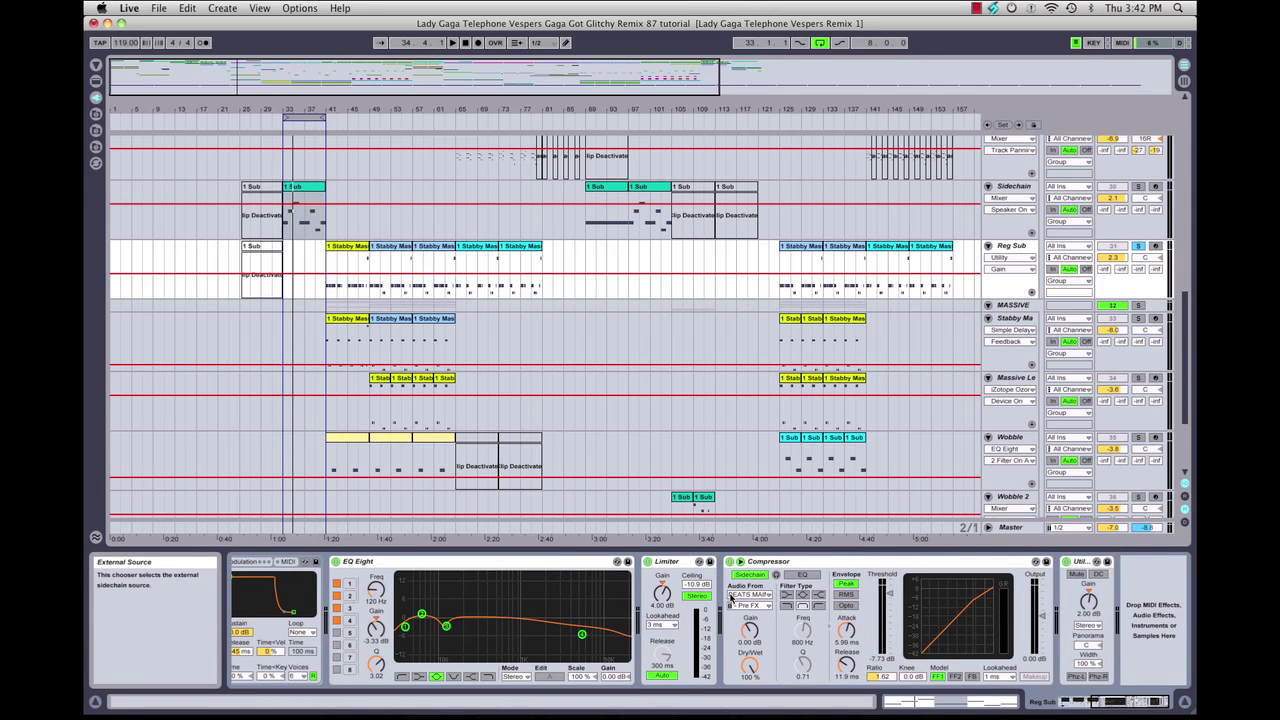
click(779, 563)
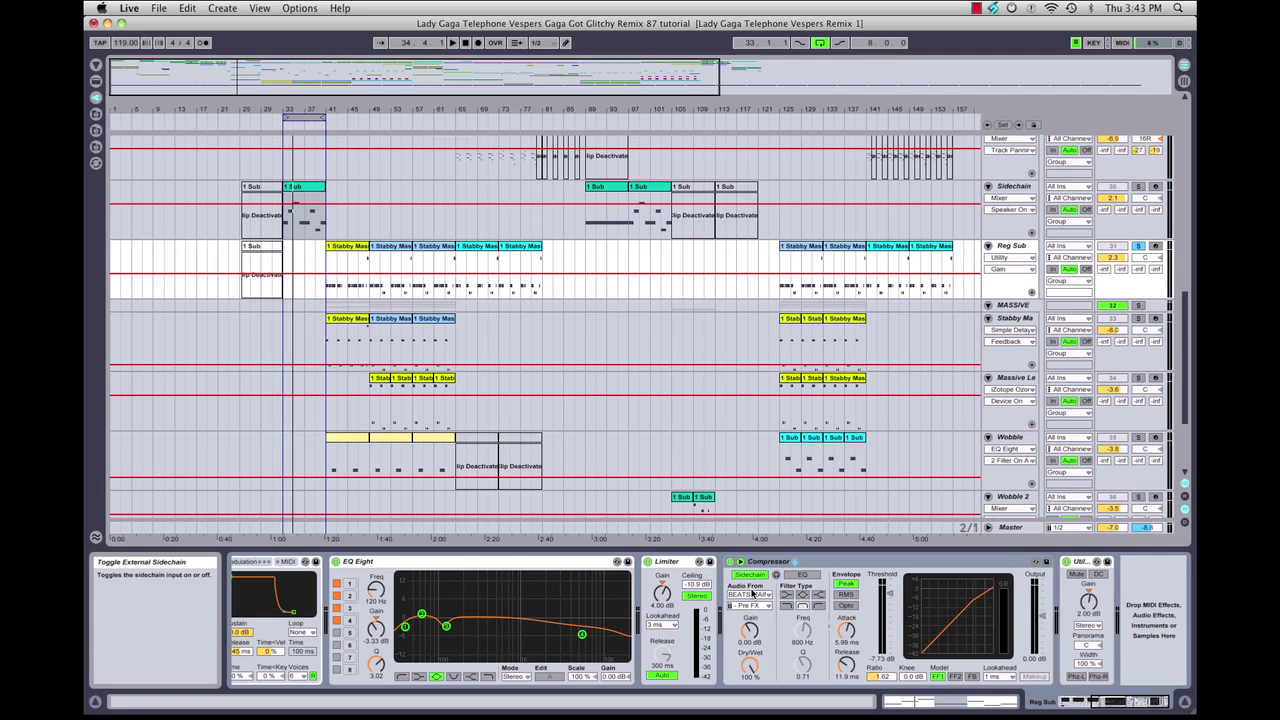
Step: Key the Compressor's sidechain from BEATS MAIN, tapping KICKS | XF KickHuge04 | Pre FX
click(755, 595)
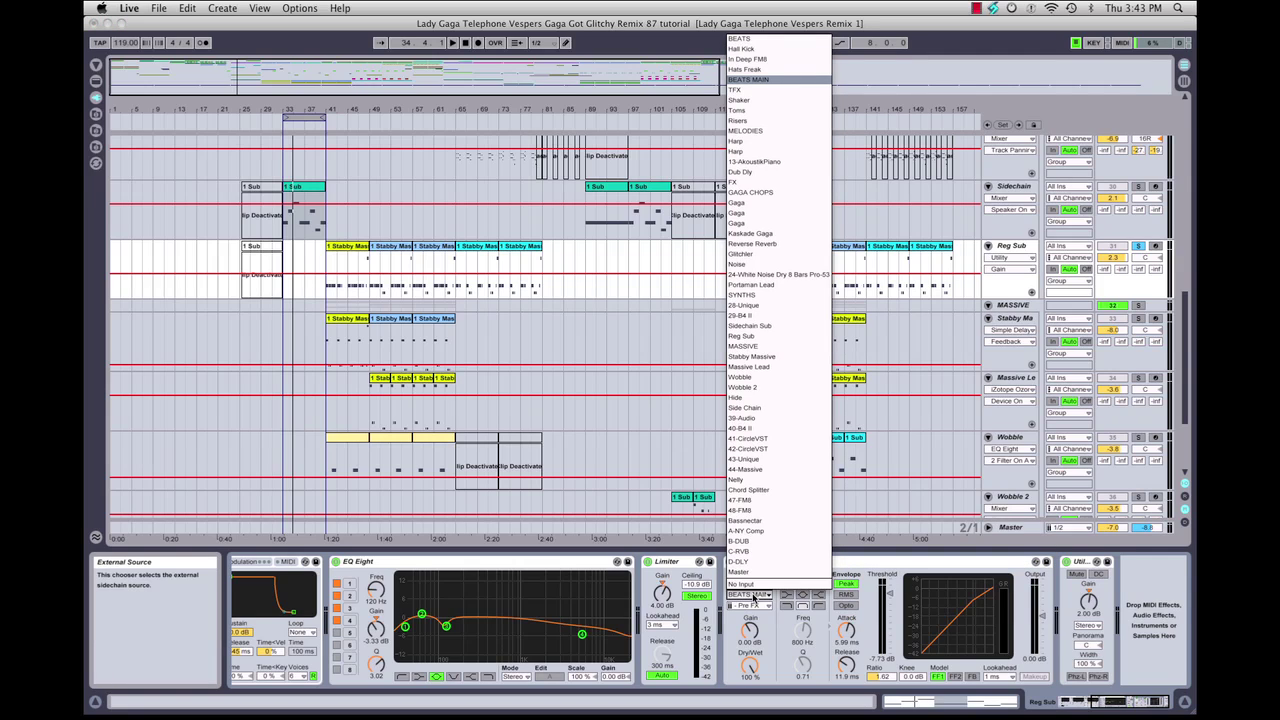
click(755, 597)
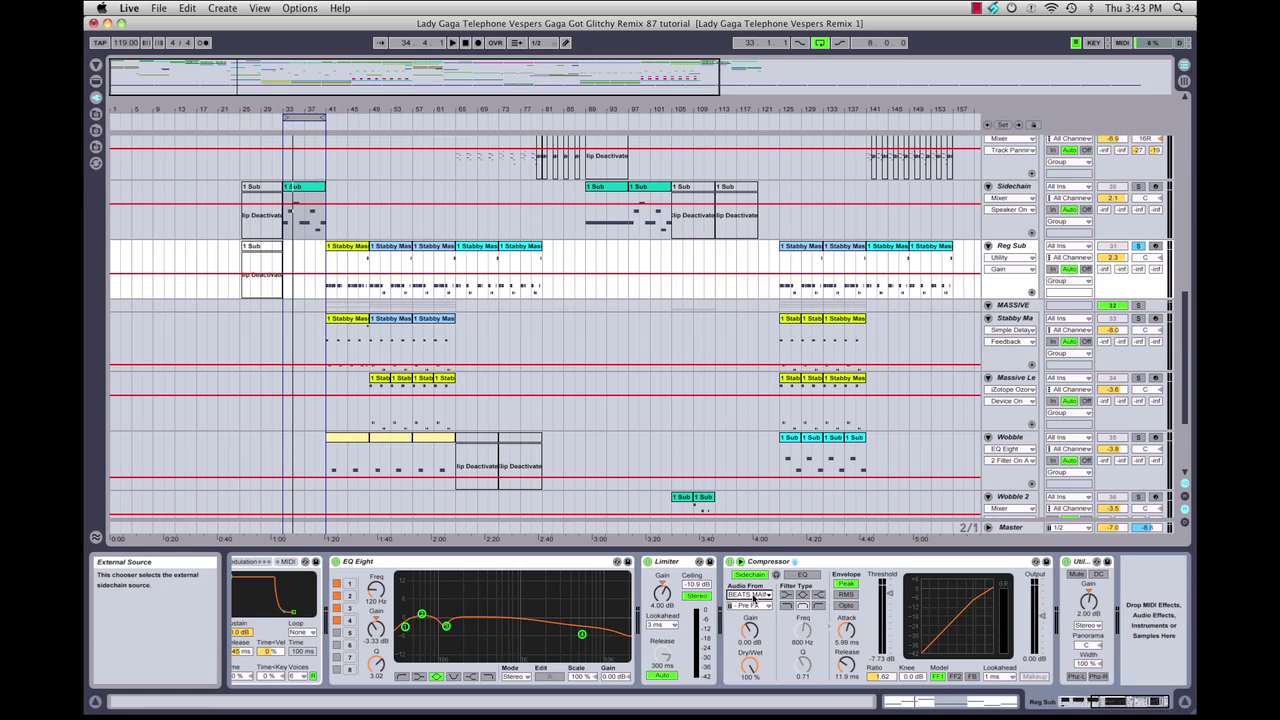
click(753, 596)
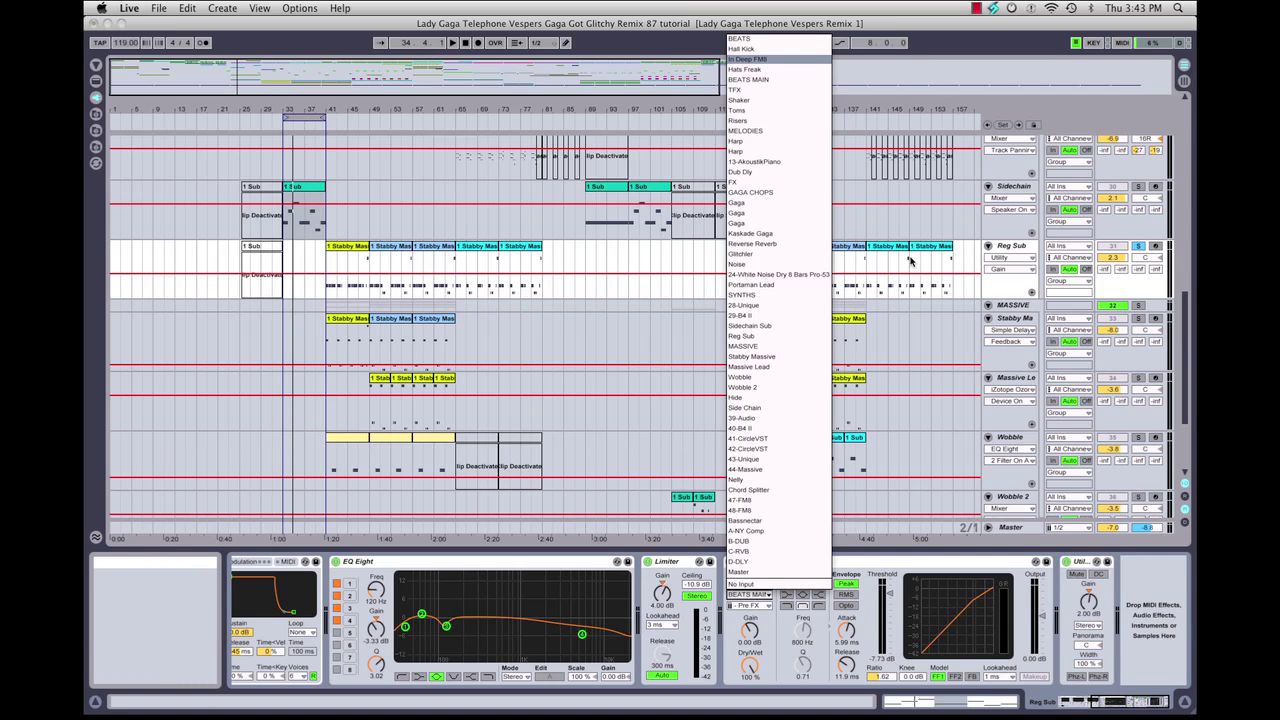
click(787, 612)
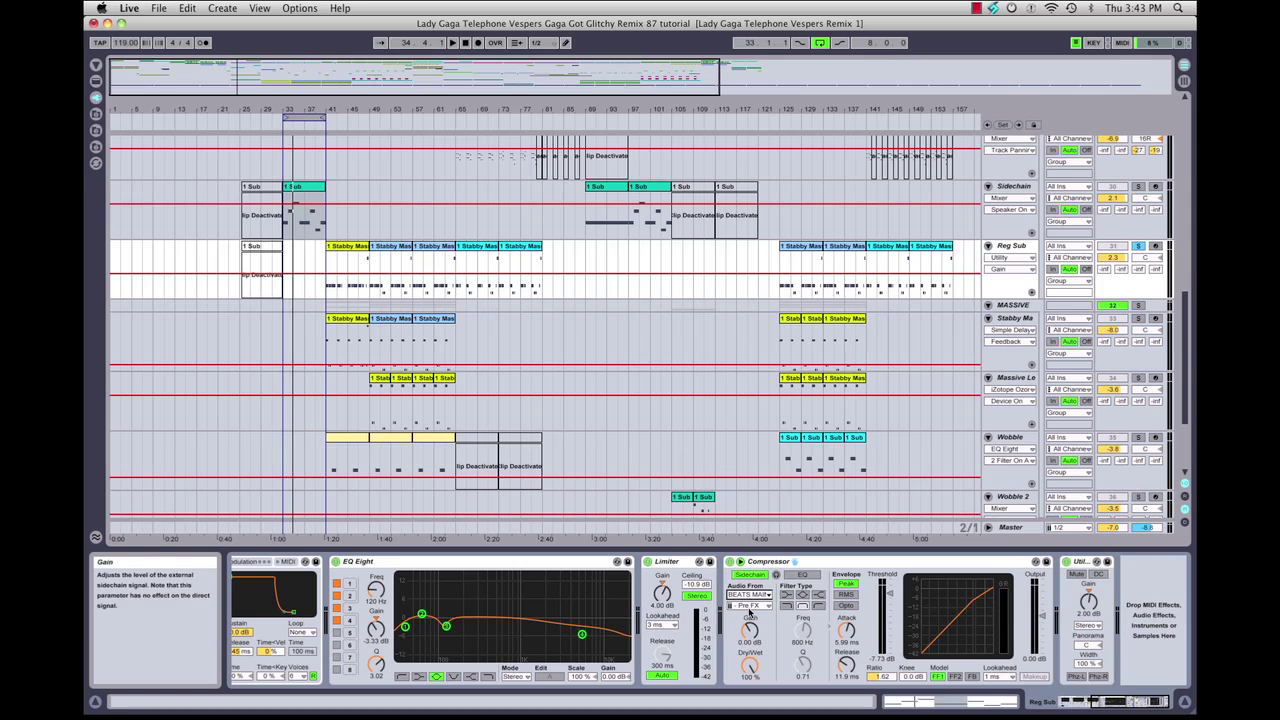
click(749, 606)
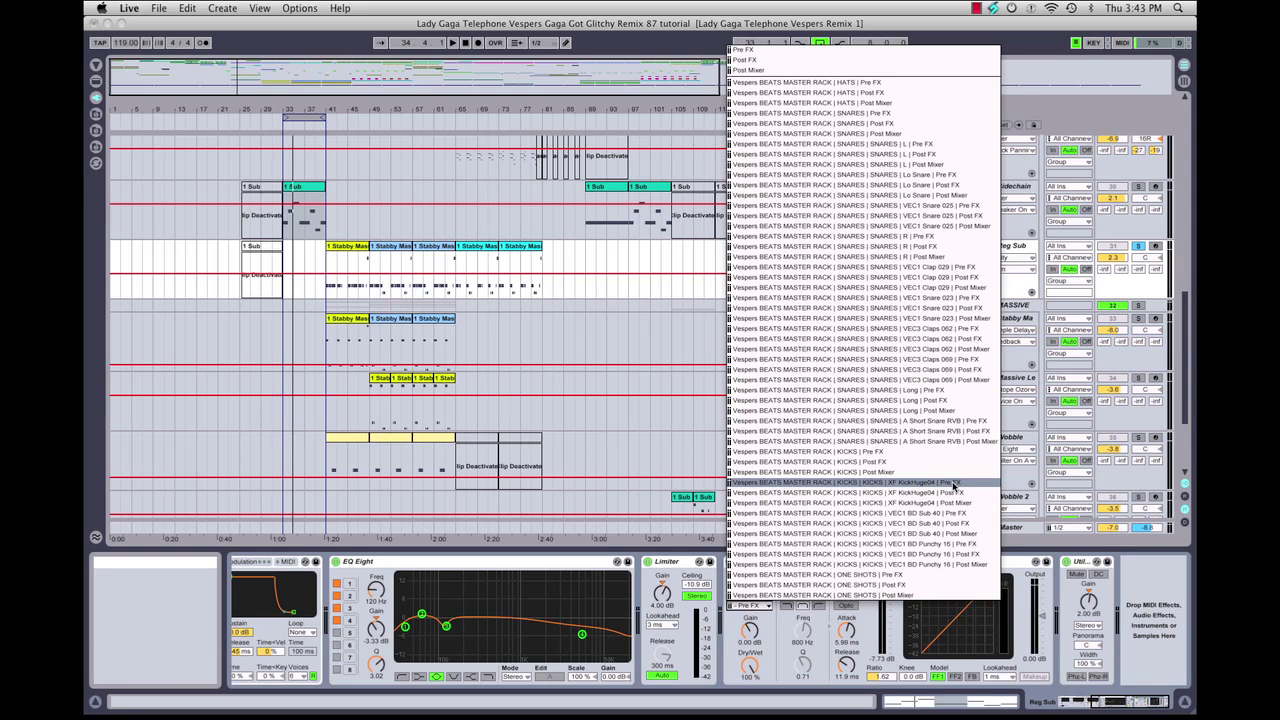
click(890, 484)
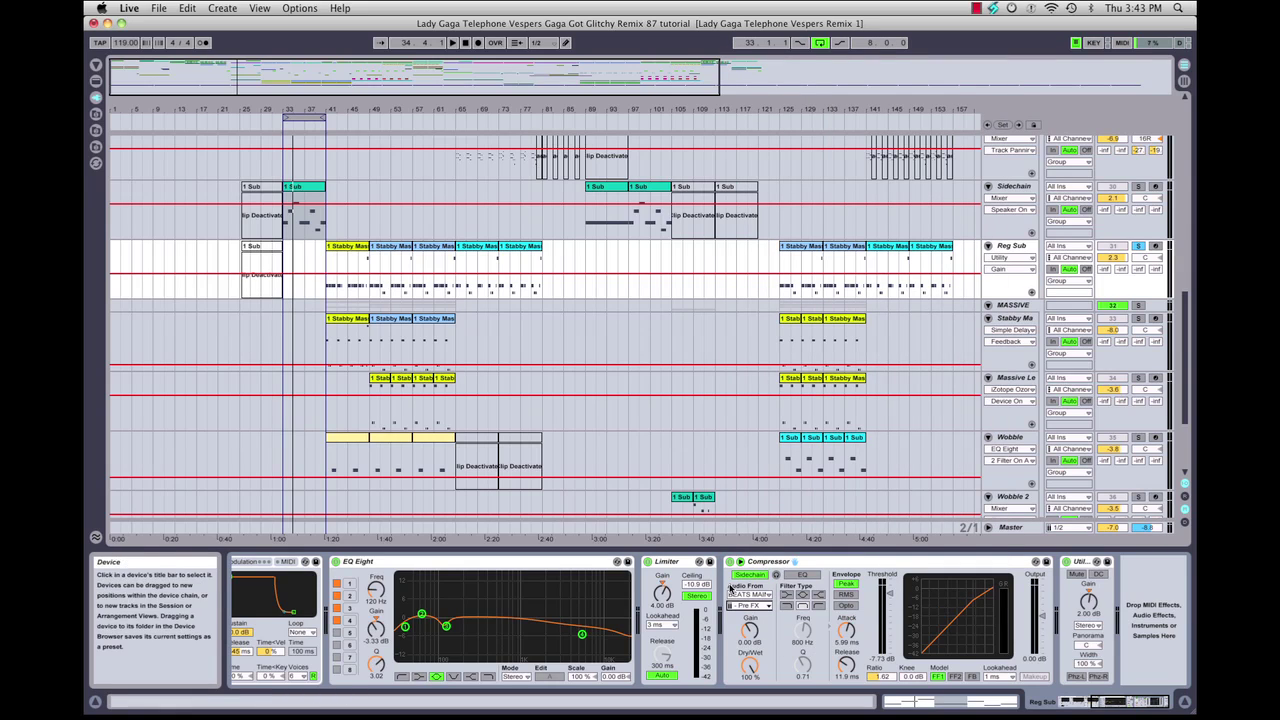
key(space)
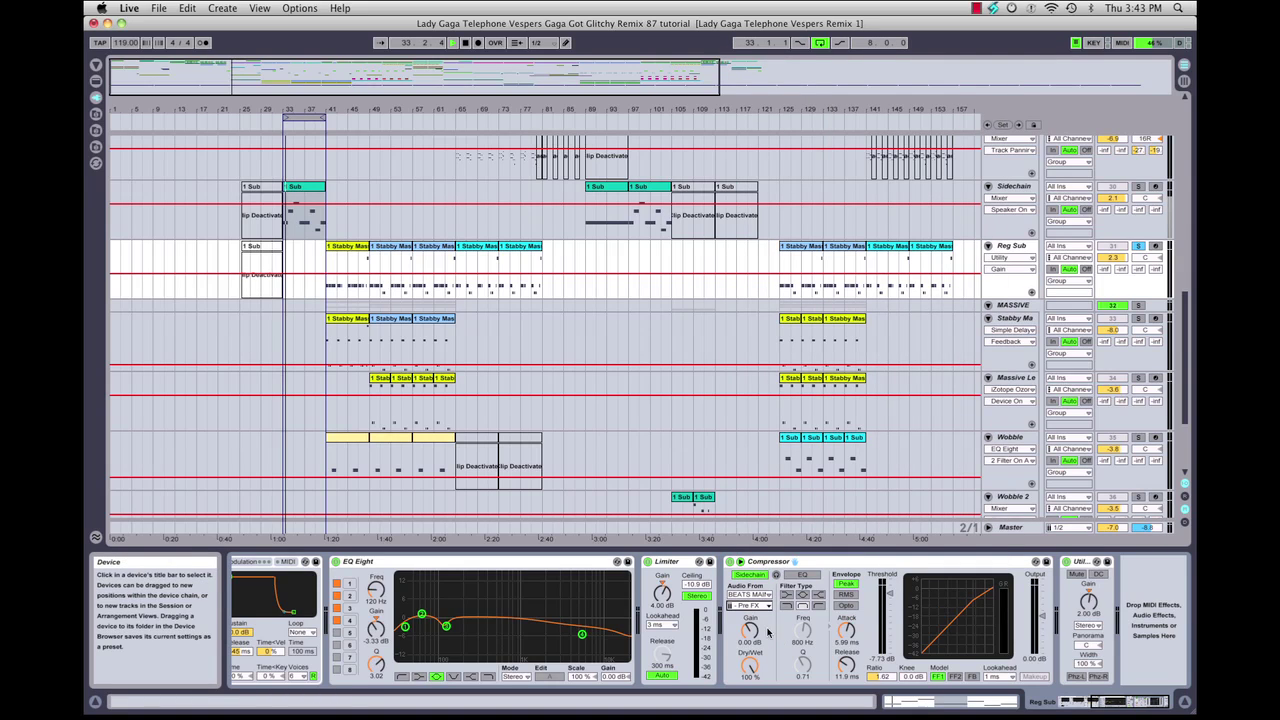
key(space)
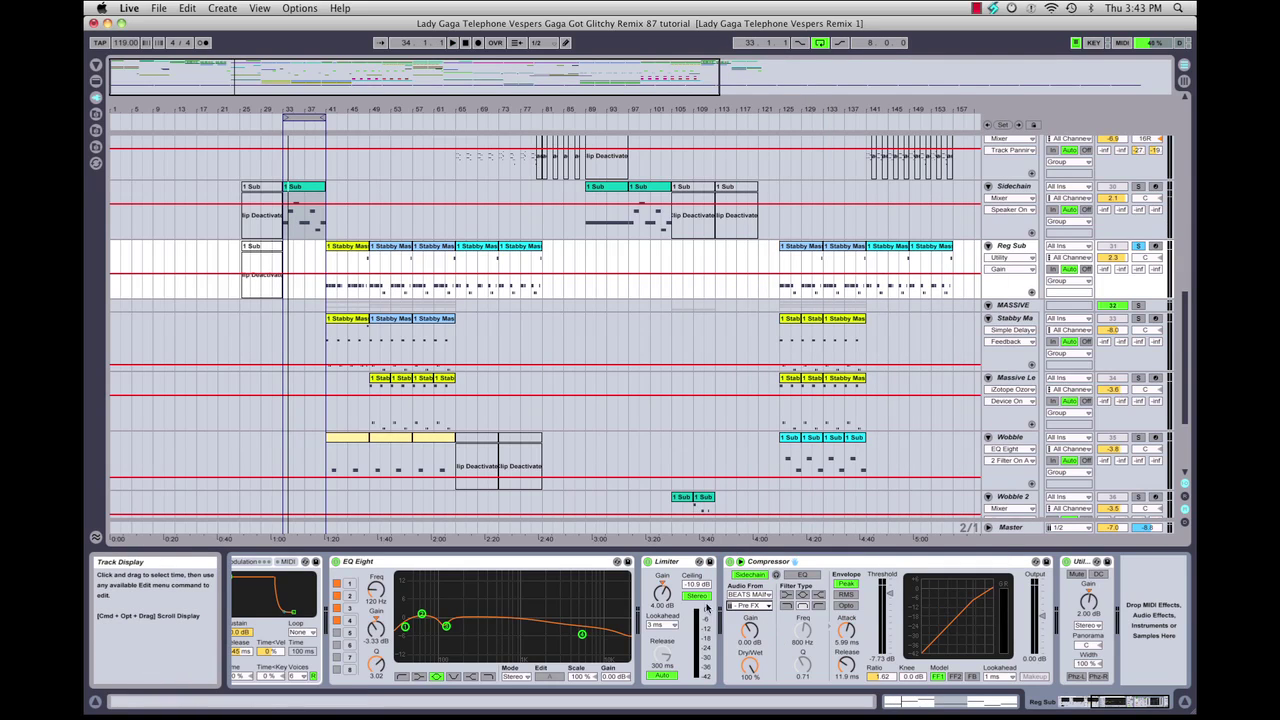
scroll(743, 607, left, 1)
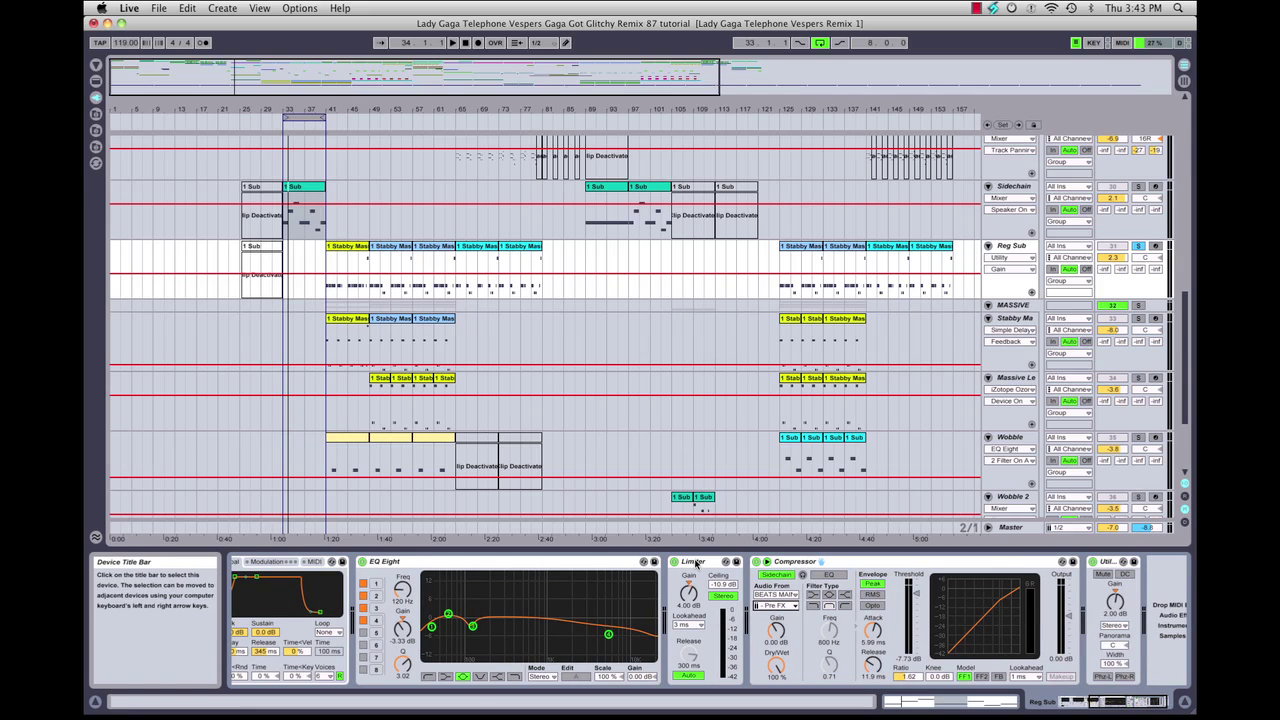
scroll(464, 614, left, 6)
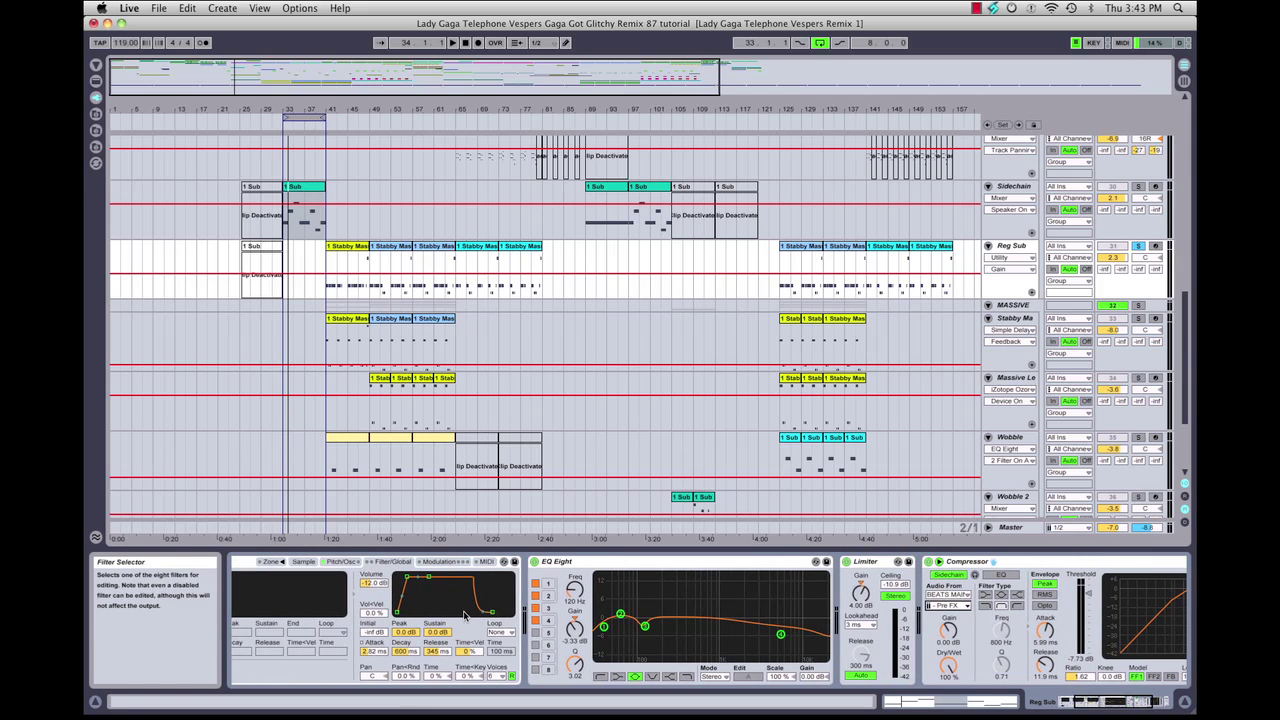
click(618, 565)
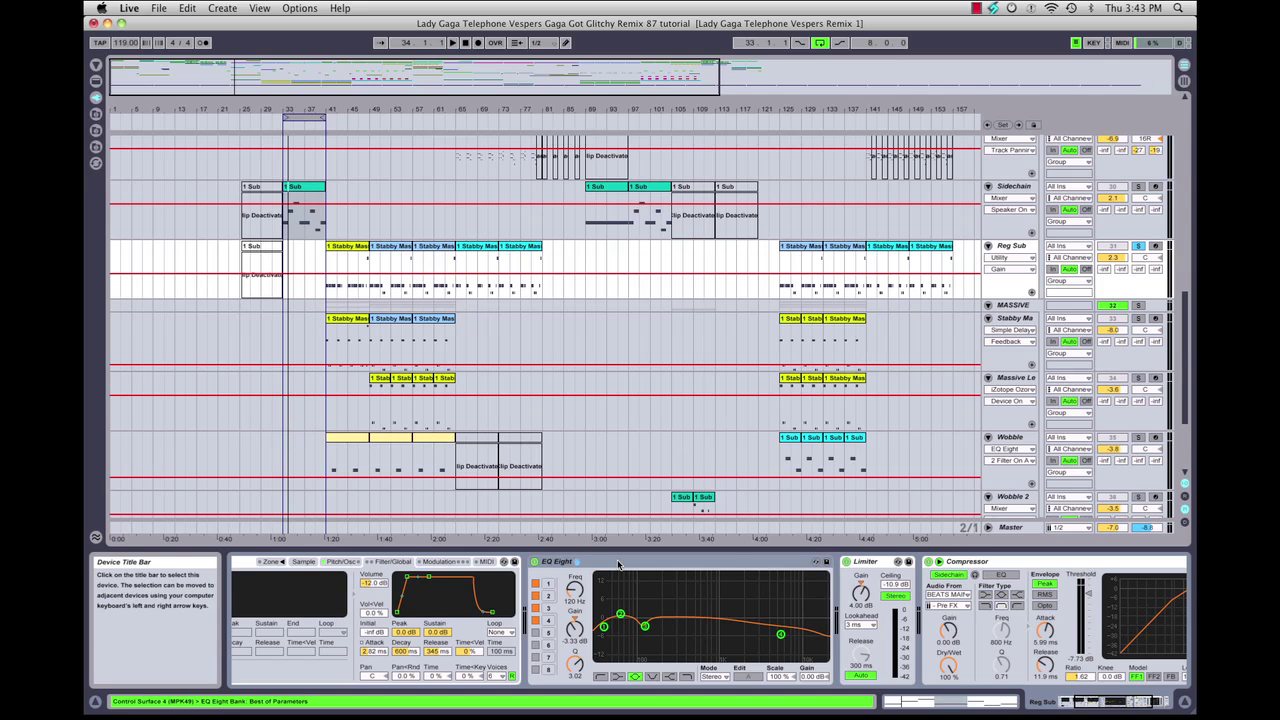
click(604, 627)
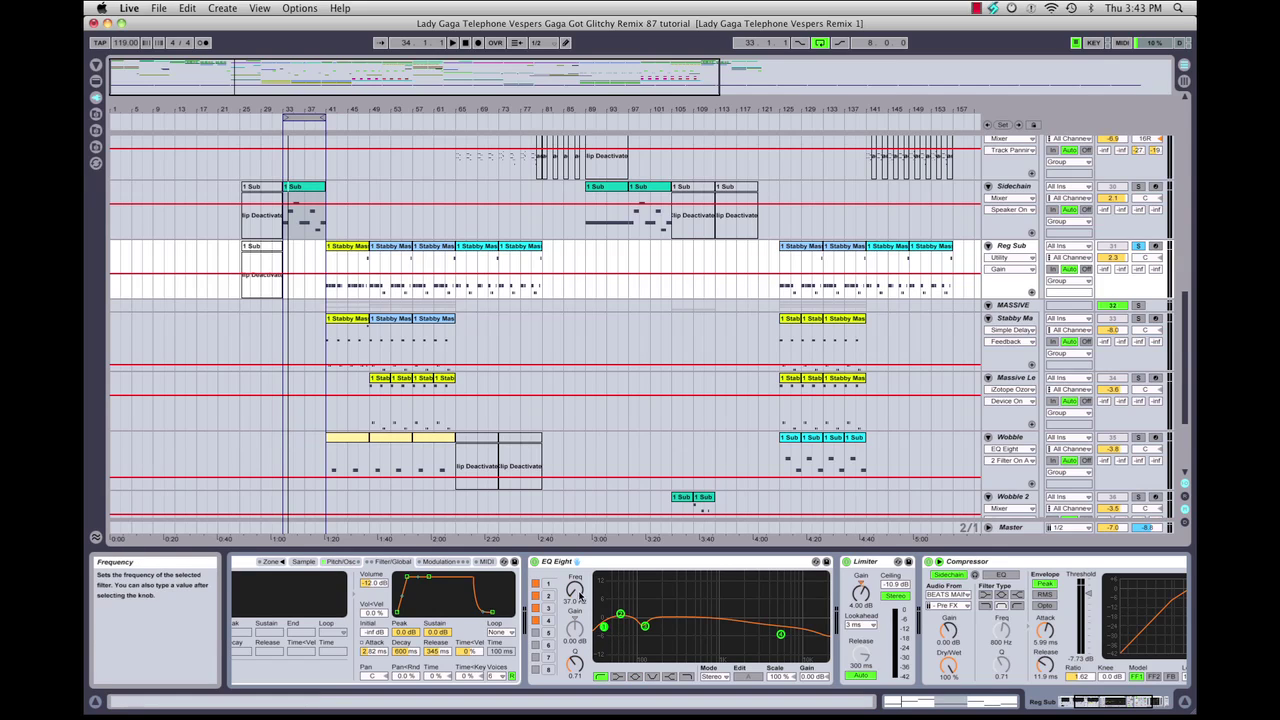
click(620, 615)
click(645, 627)
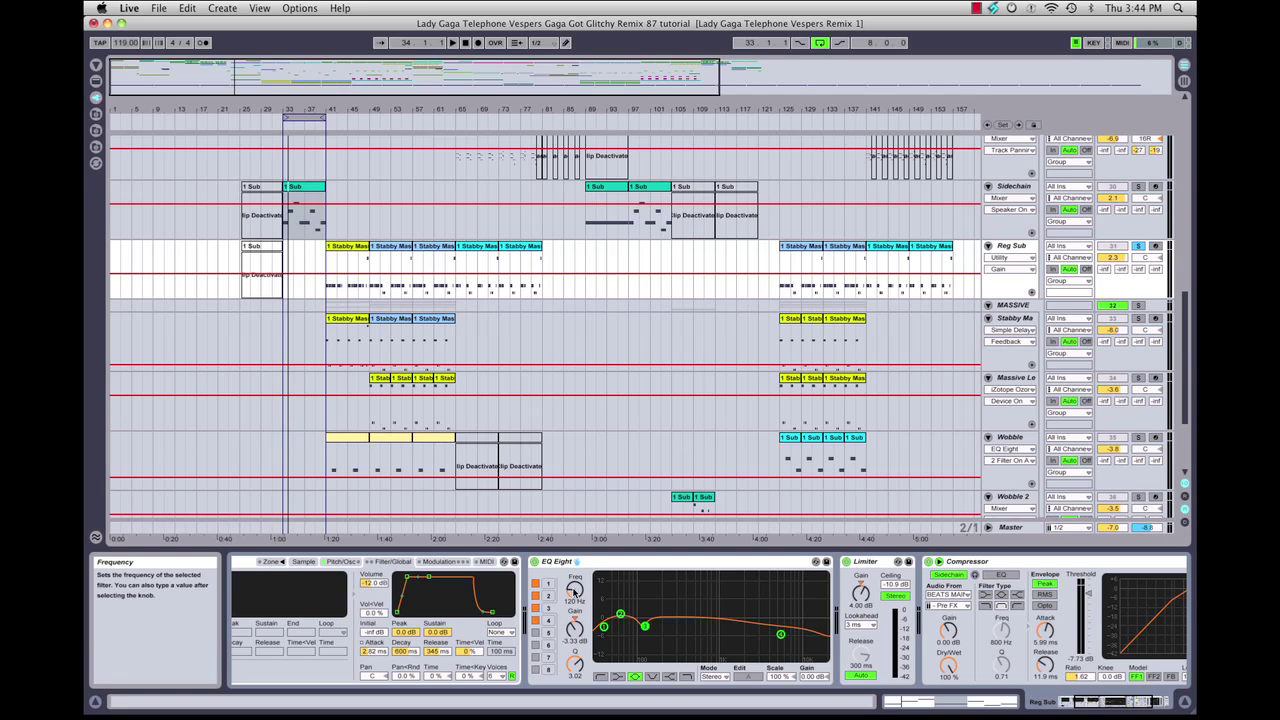
Step: Play the Reg Sub part starting at bar 41, then stop playback
click(347, 270)
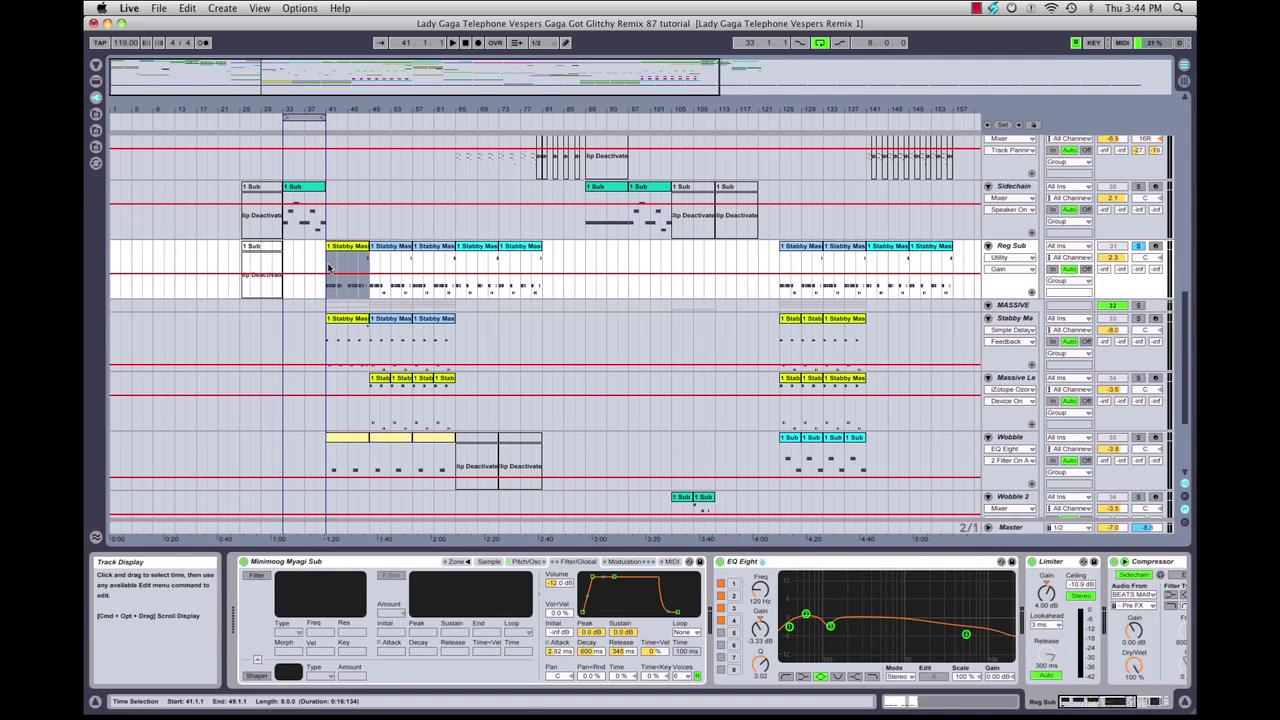
click(326, 123)
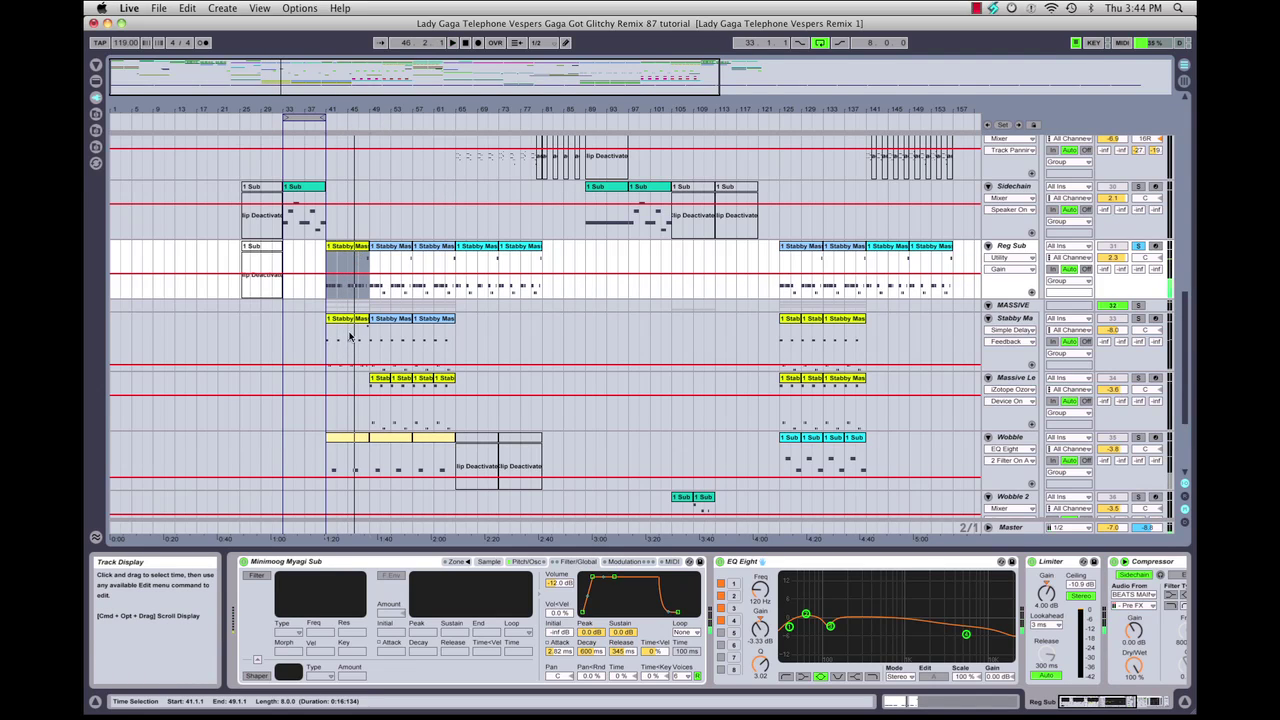
key(space)
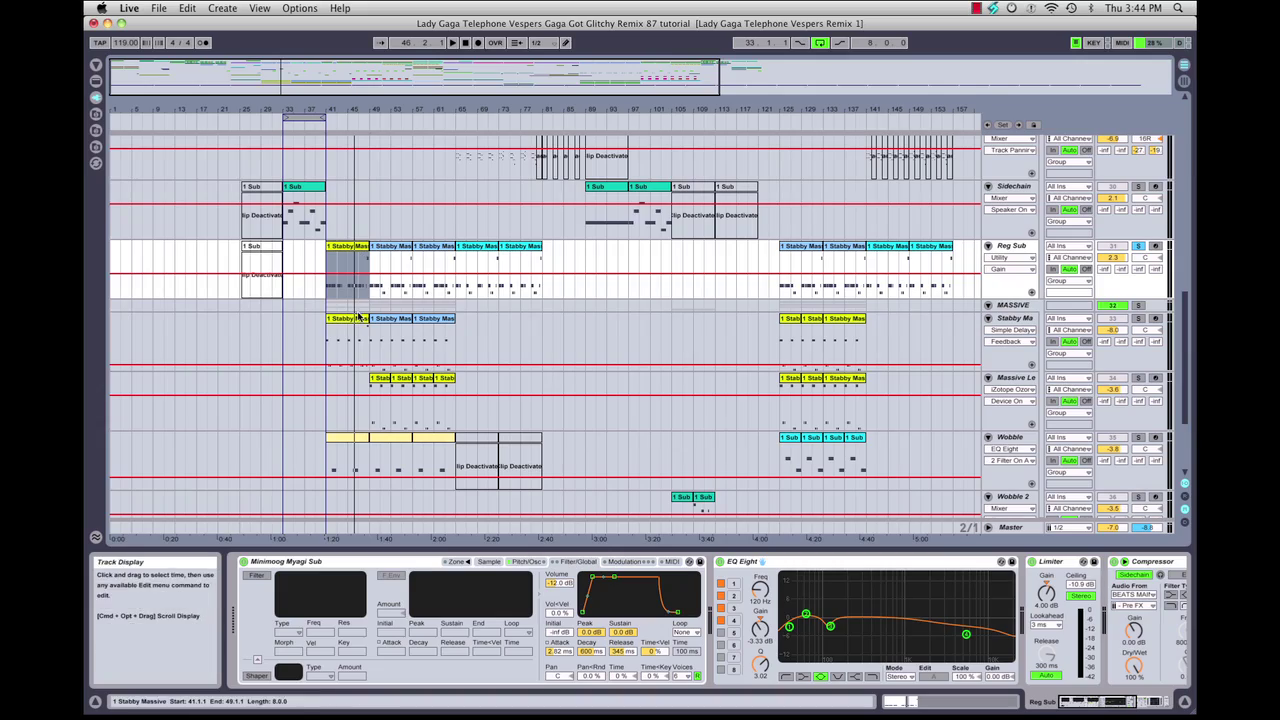